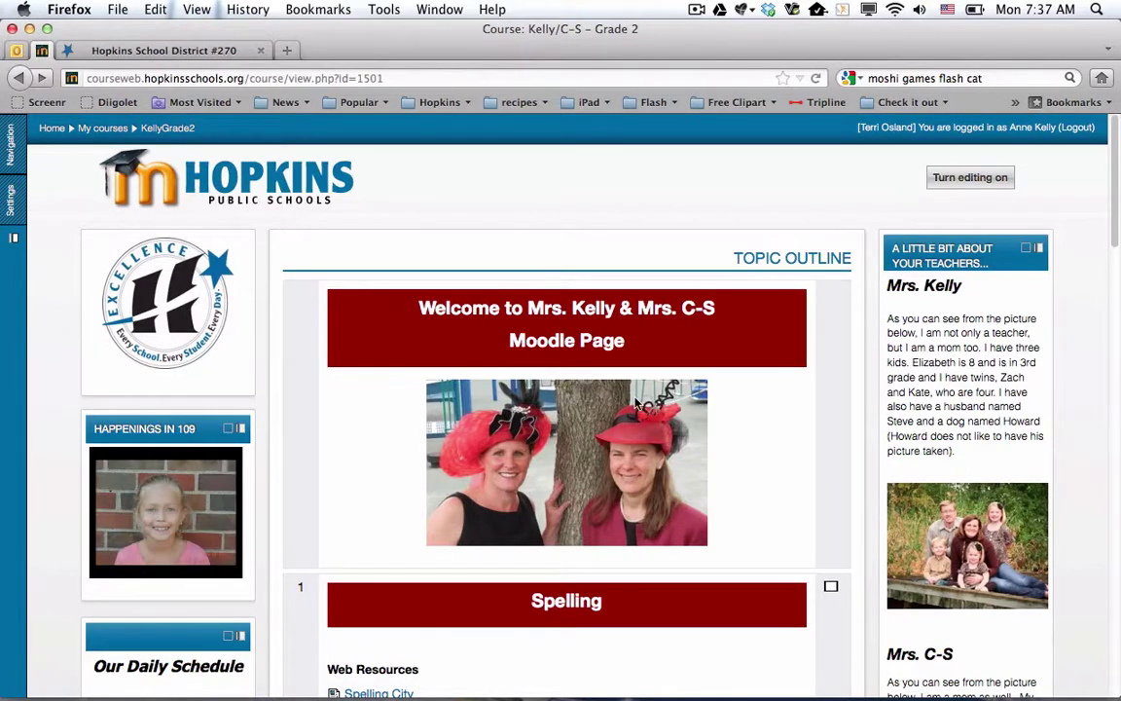
# Open the Moodle home page in a new tab alongside the Grade 2 course page
pyautogui.scroll(-10, 635, 403)
pyautogui.scroll(-10, 634, 403)
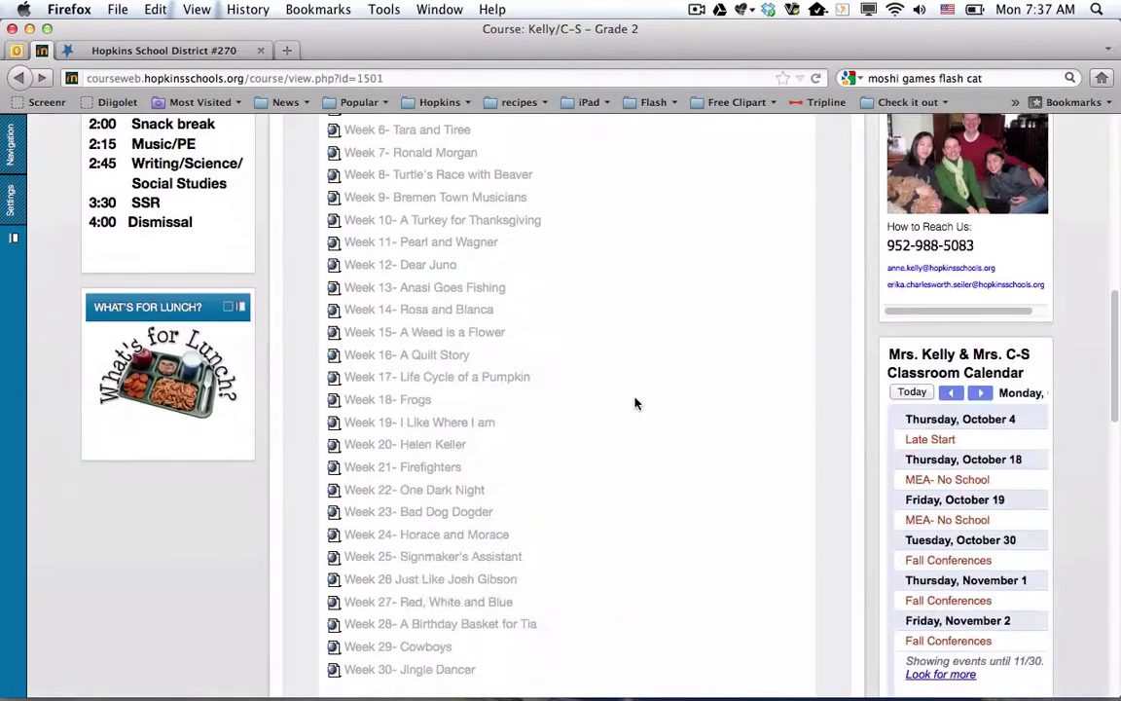
pyautogui.scroll(-1, 635, 403)
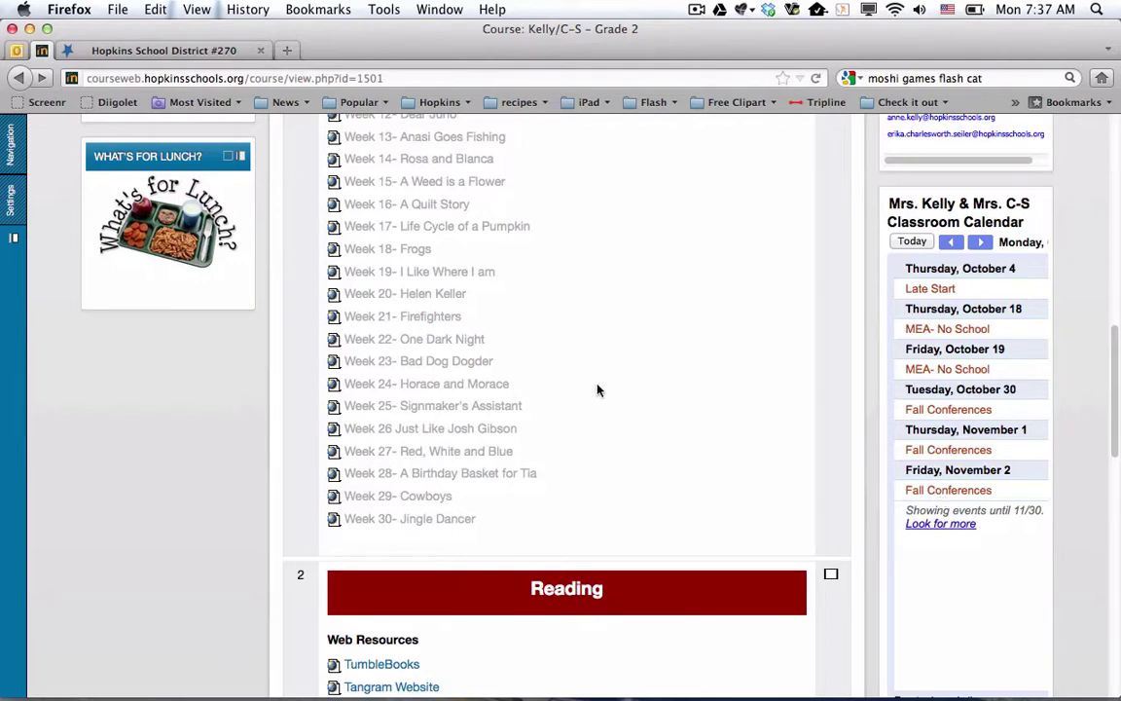
pyautogui.scroll(15, 598, 390)
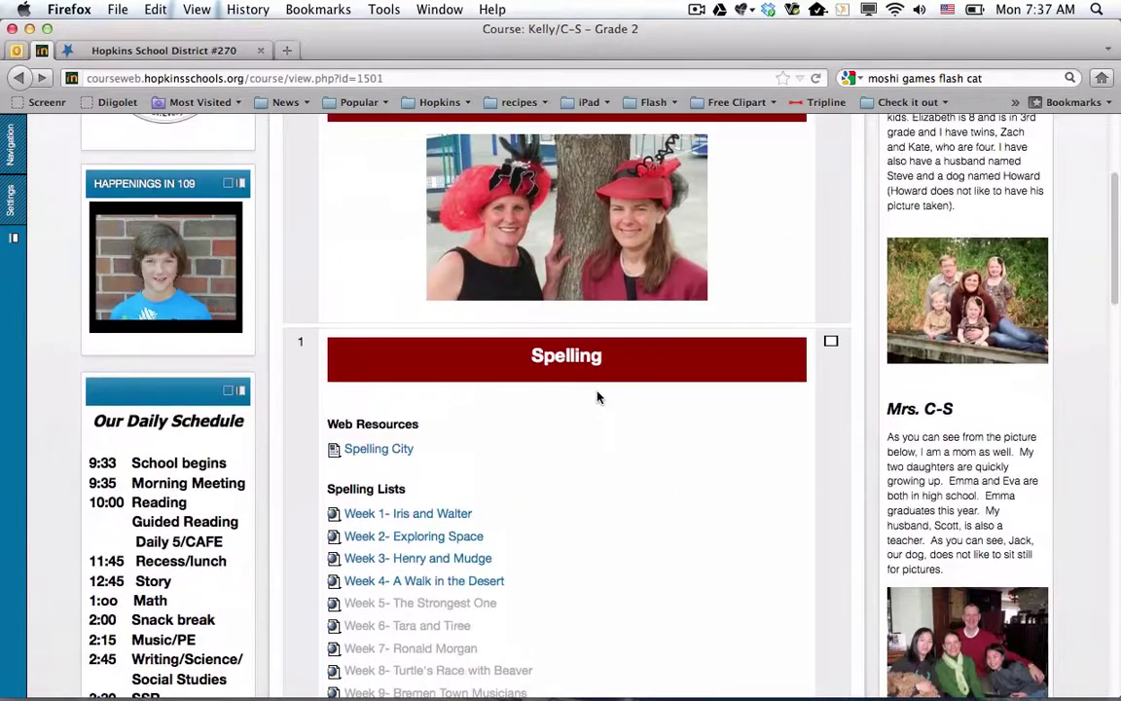
pyautogui.scroll(3, 597, 396)
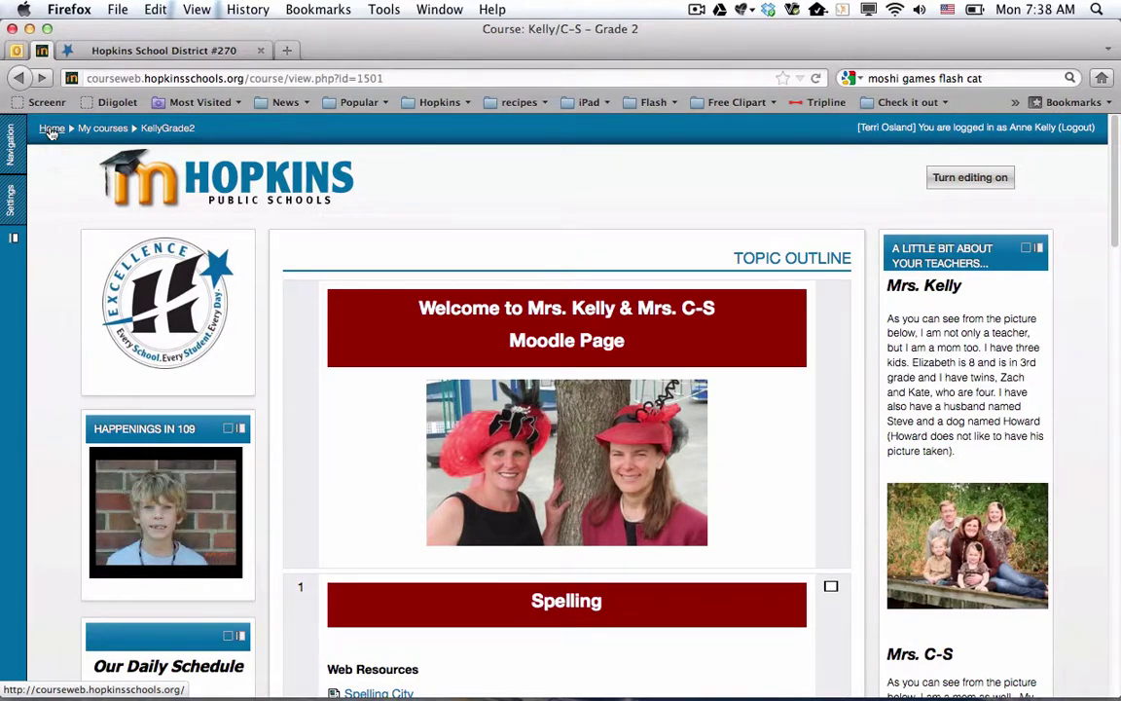
pyautogui.keyDown('super'); pyautogui.click(52, 129); pyautogui.keyUp('super')
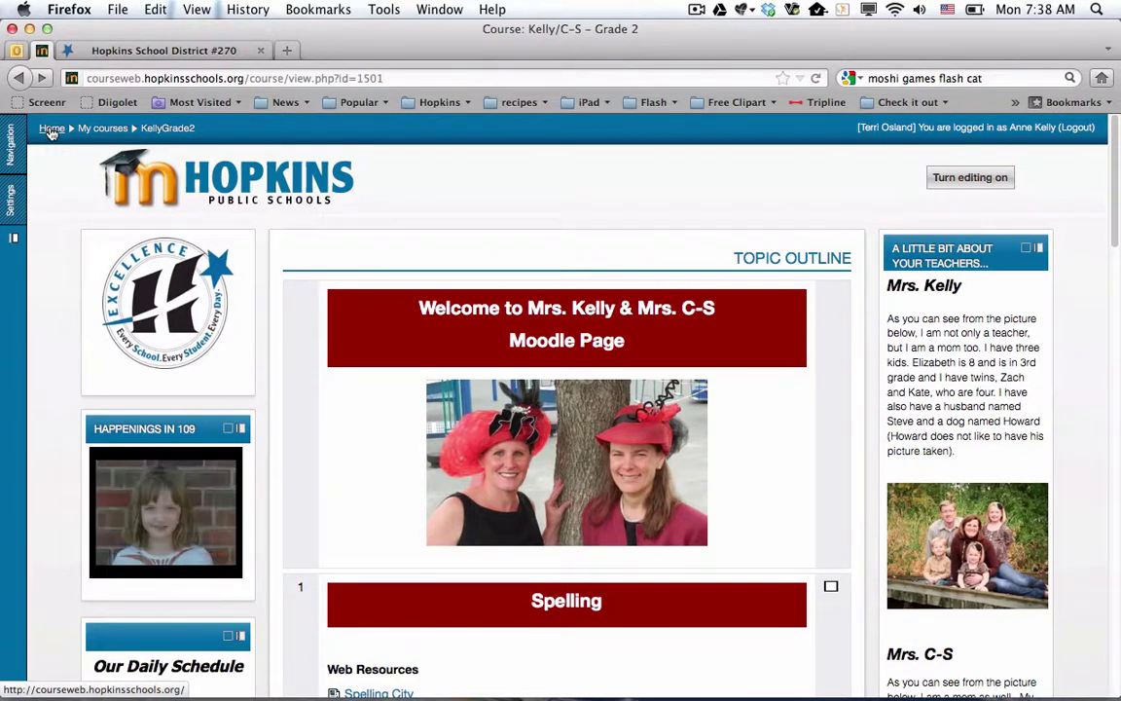
pyautogui.click(89, 50)
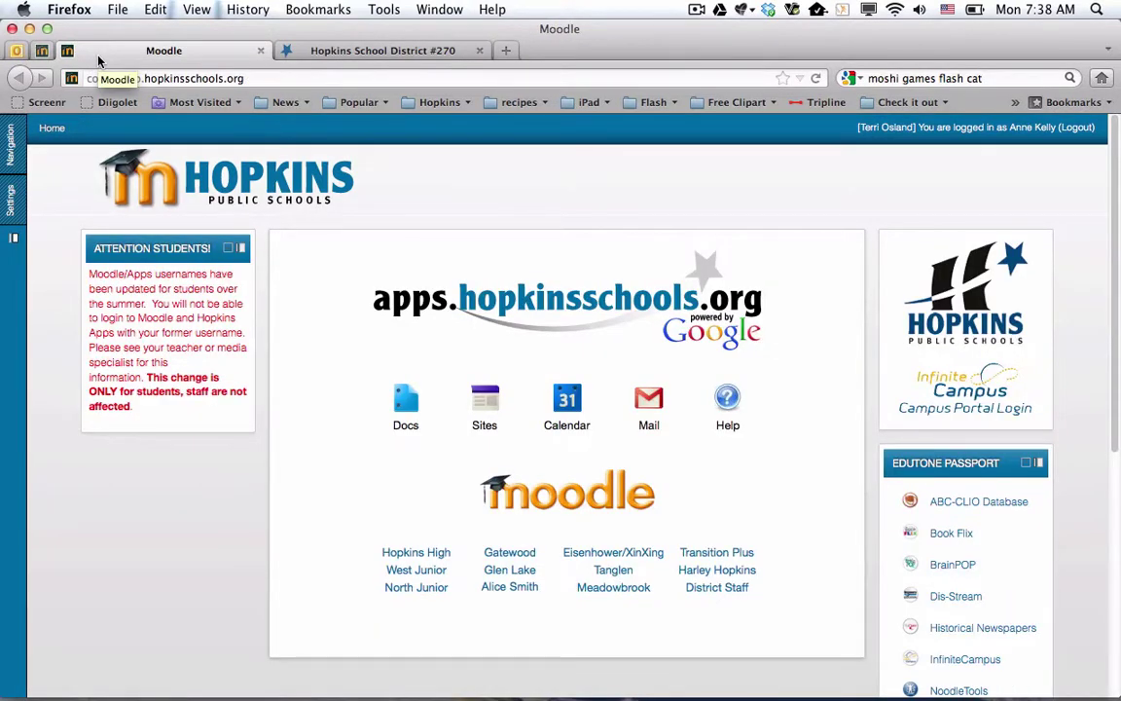
pyautogui.click(42, 53)
pyautogui.click(102, 49)
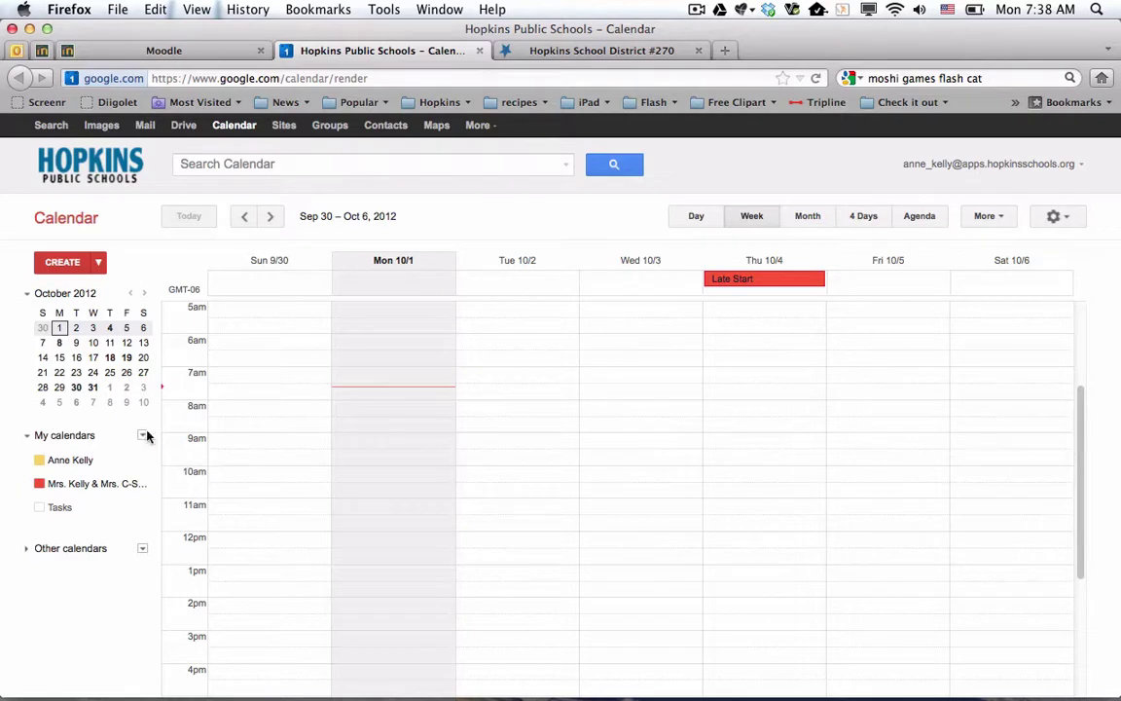
# Expand the Other calendars list, then switch to the Meadowbrook Elementary school page
pyautogui.click(56, 514)
pyautogui.click(59, 520)
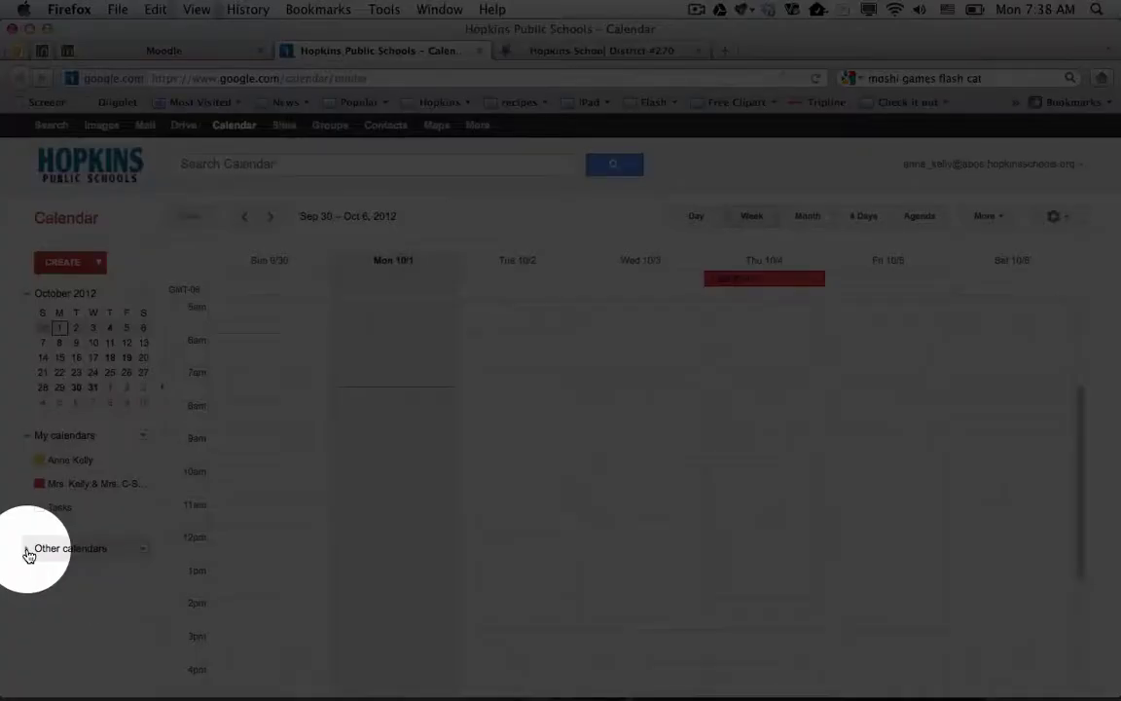
pyautogui.click(30, 553)
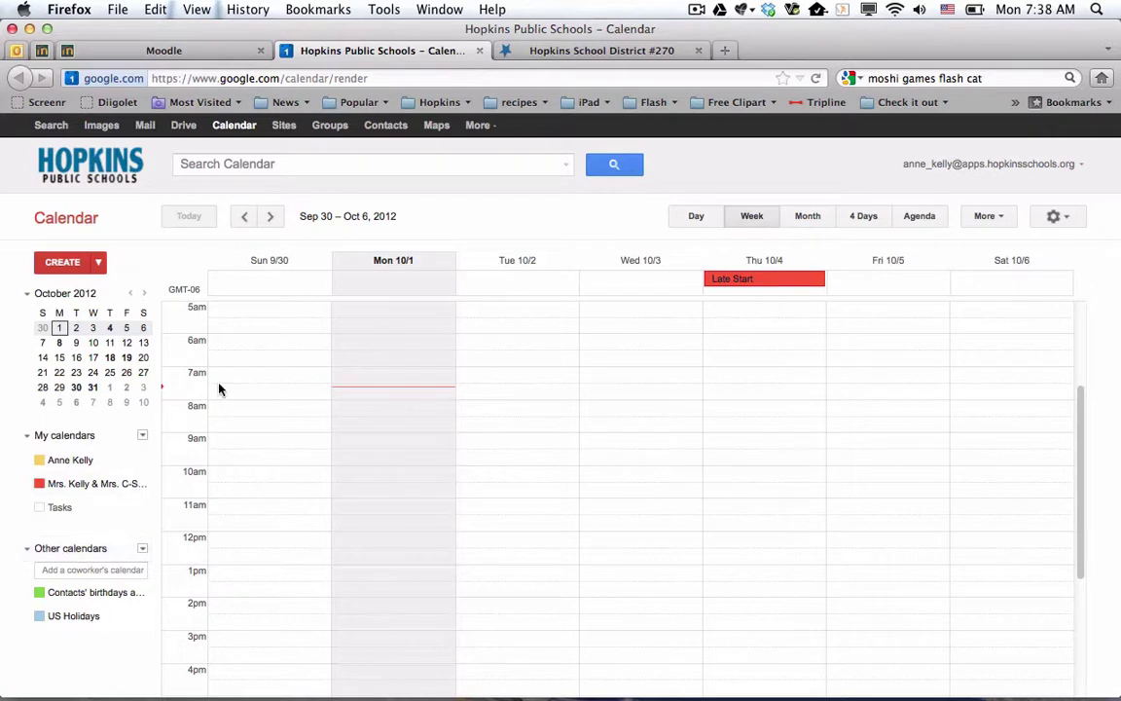
pyautogui.click(530, 54)
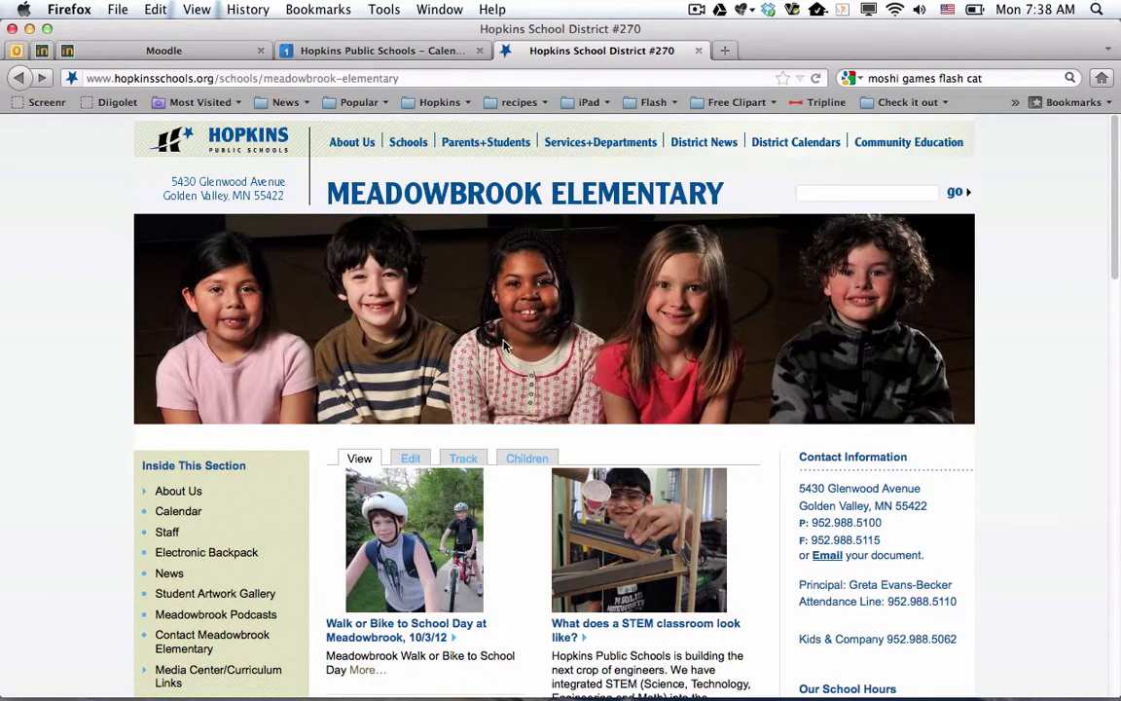
# Open the Meadowbrook Elementary calendar and copy its 'Subscribe to iCal feed' link address
pyautogui.scroll(-3, 504, 346)
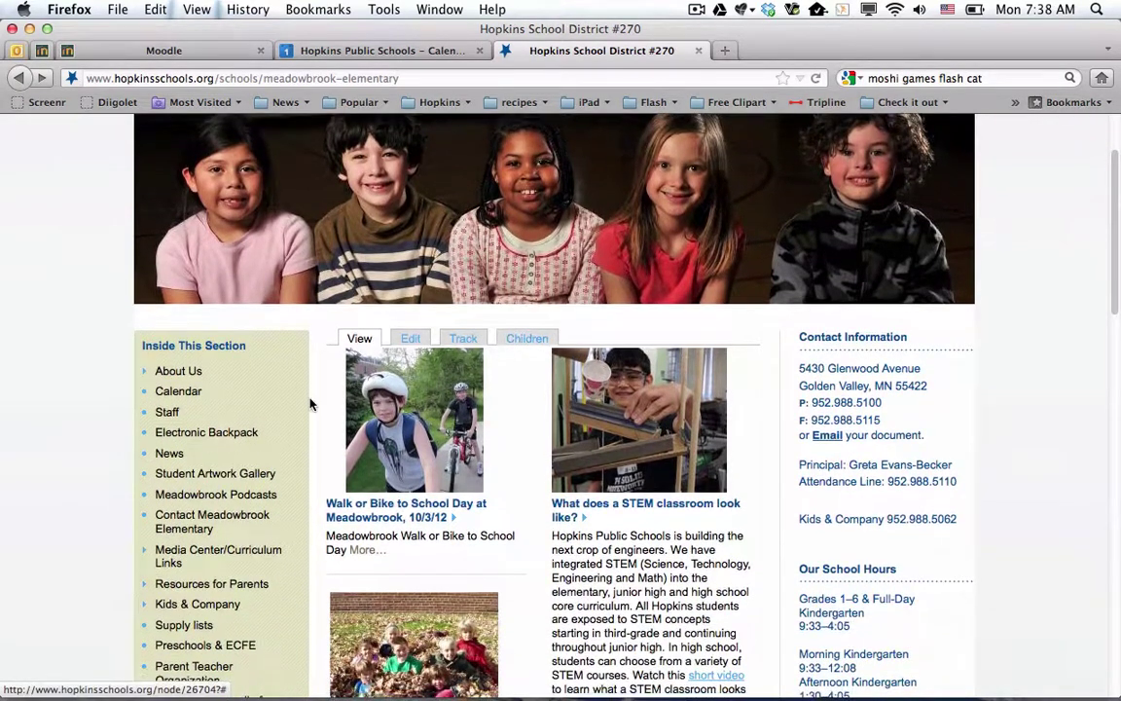
pyautogui.click(190, 395)
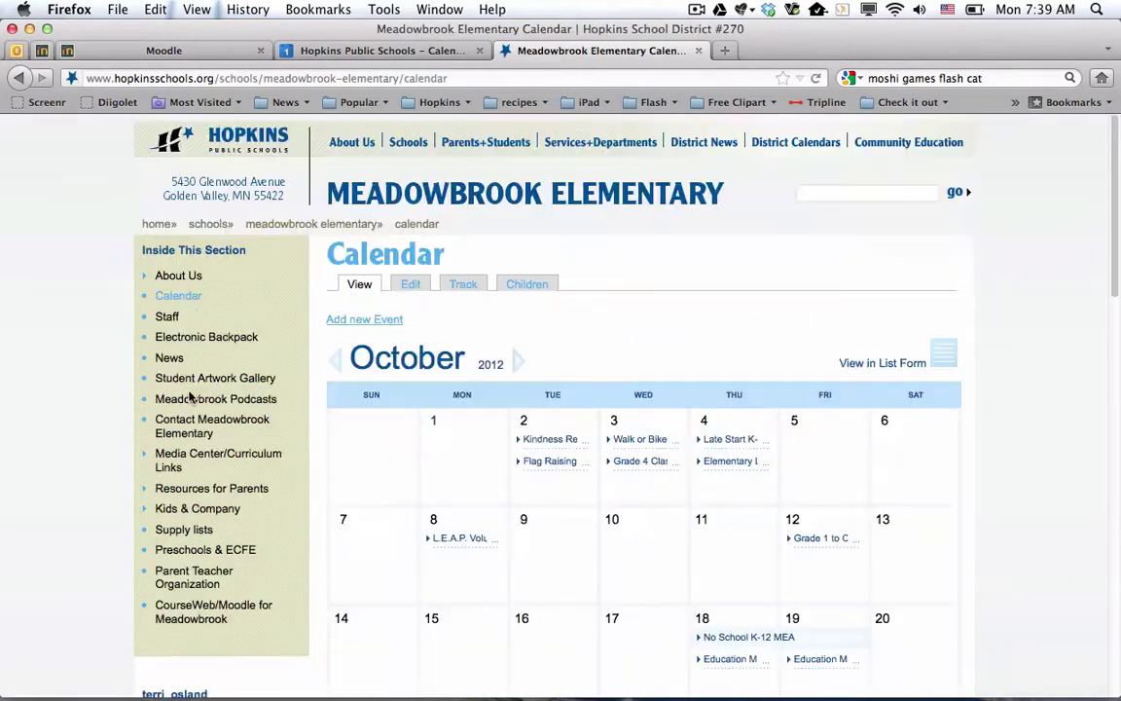
pyautogui.scroll(-3, 483, 447)
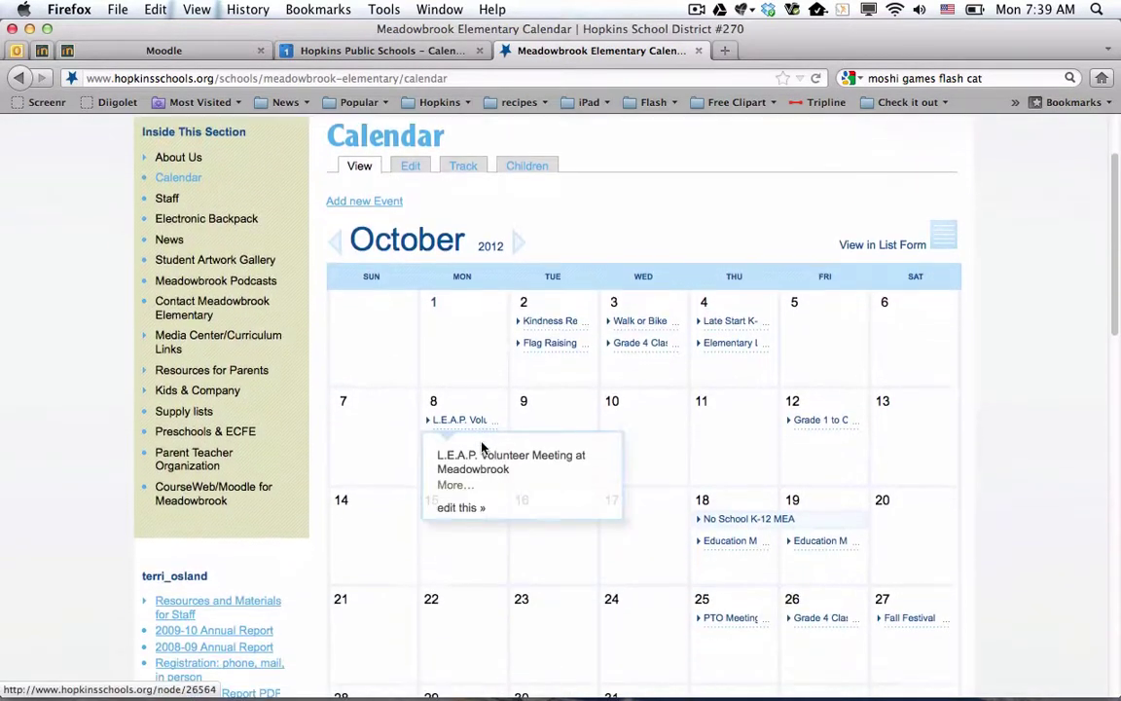
pyautogui.scroll(-3, 480, 447)
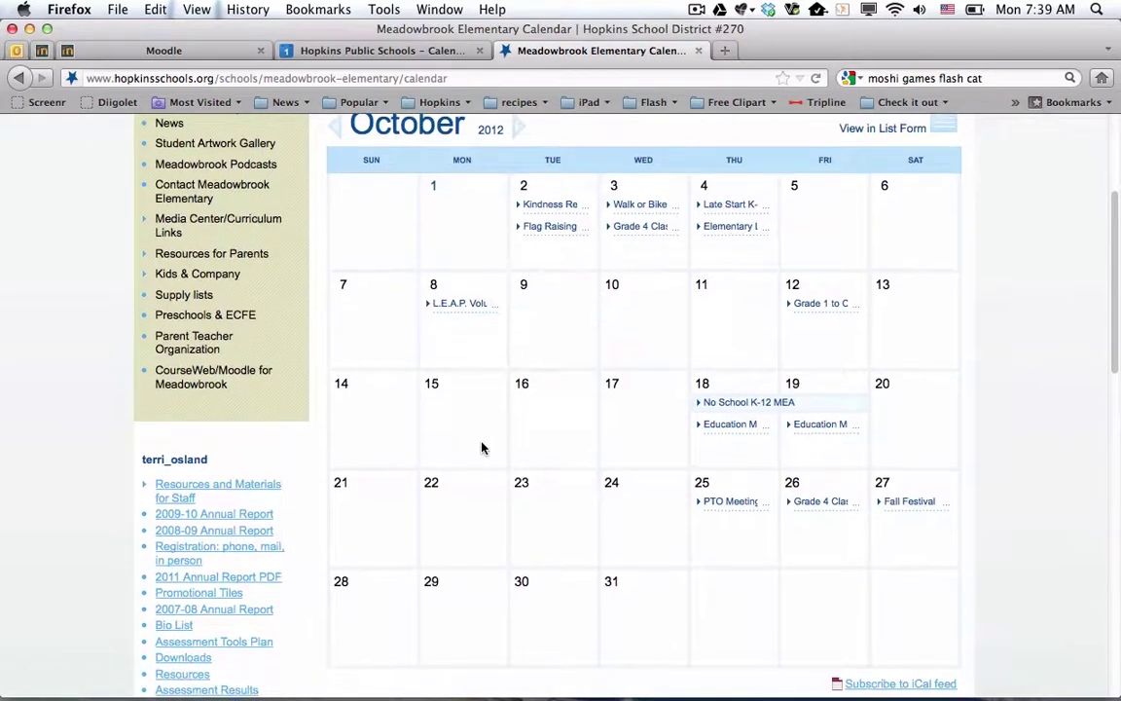
pyautogui.scroll(-6, 482, 448)
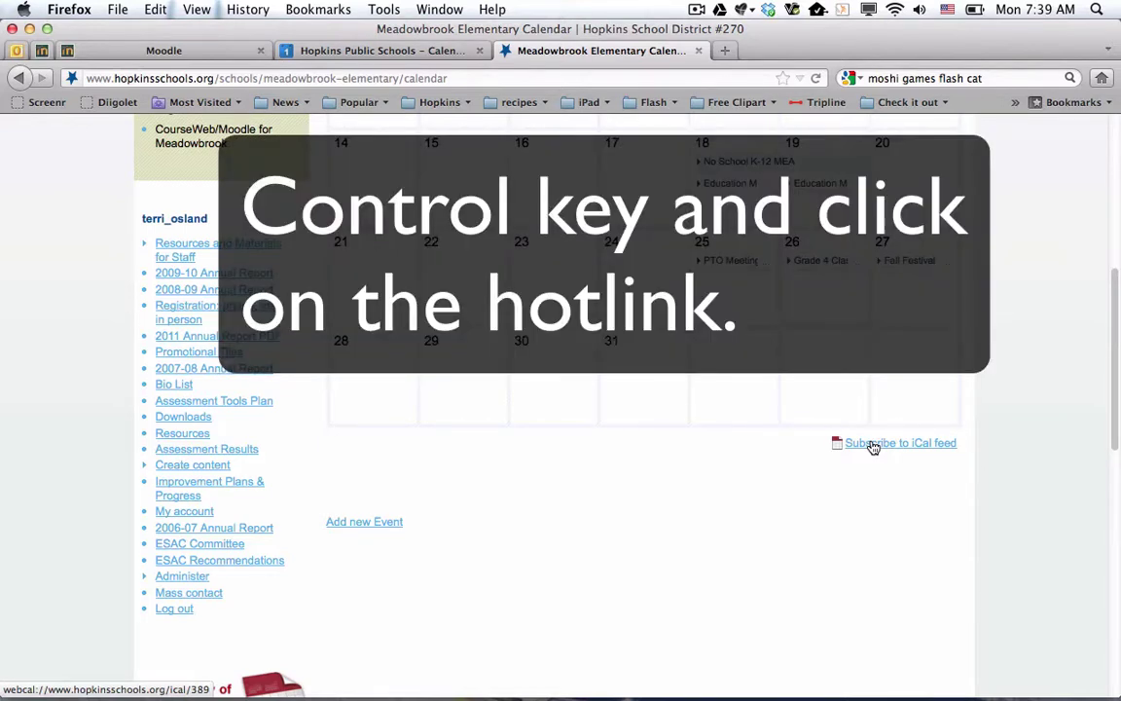
pyautogui.keyDown('ctrl'); pyautogui.click(872, 446); pyautogui.keyUp('ctrl')
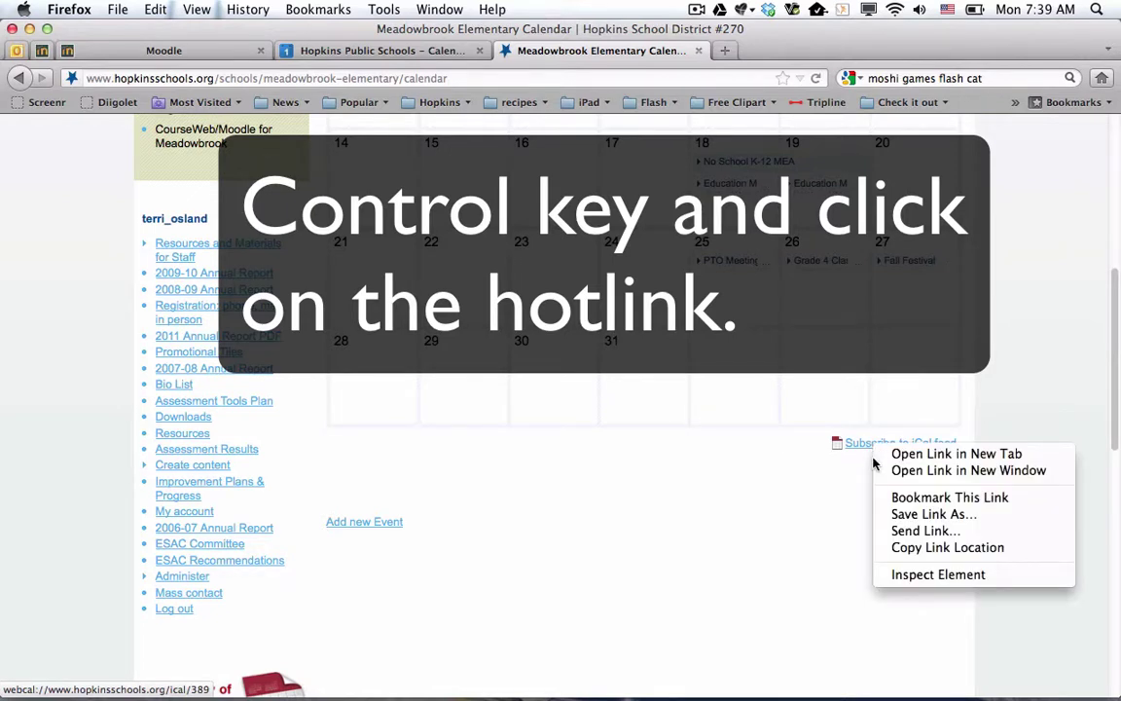
pyautogui.click(889, 548)
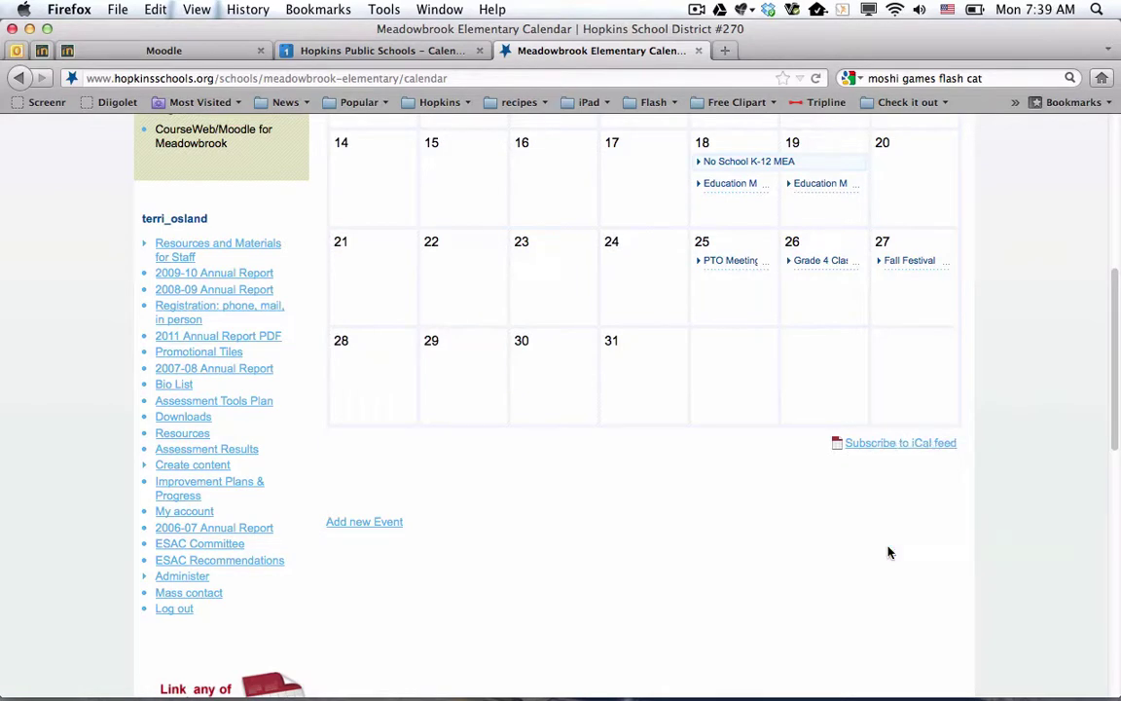
pyautogui.scroll(10, 887, 553)
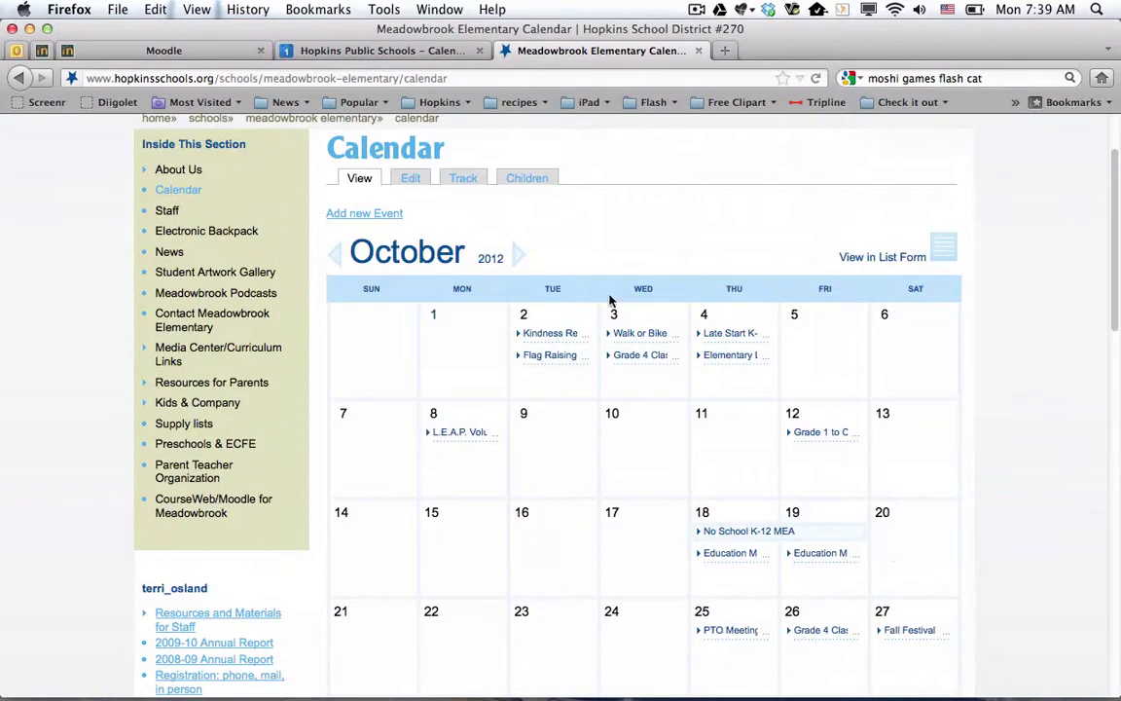
# Add the copied Meadowbrook iCal feed under Other calendars using Add by URL
pyautogui.click(338, 53)
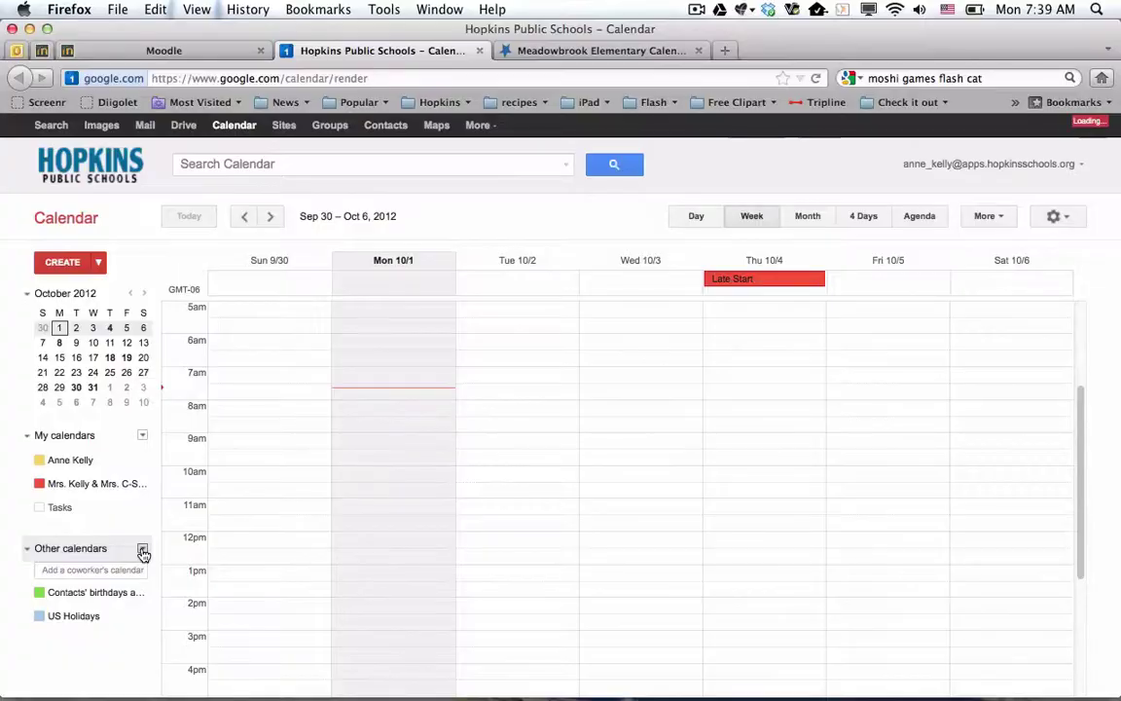
pyautogui.click(142, 550)
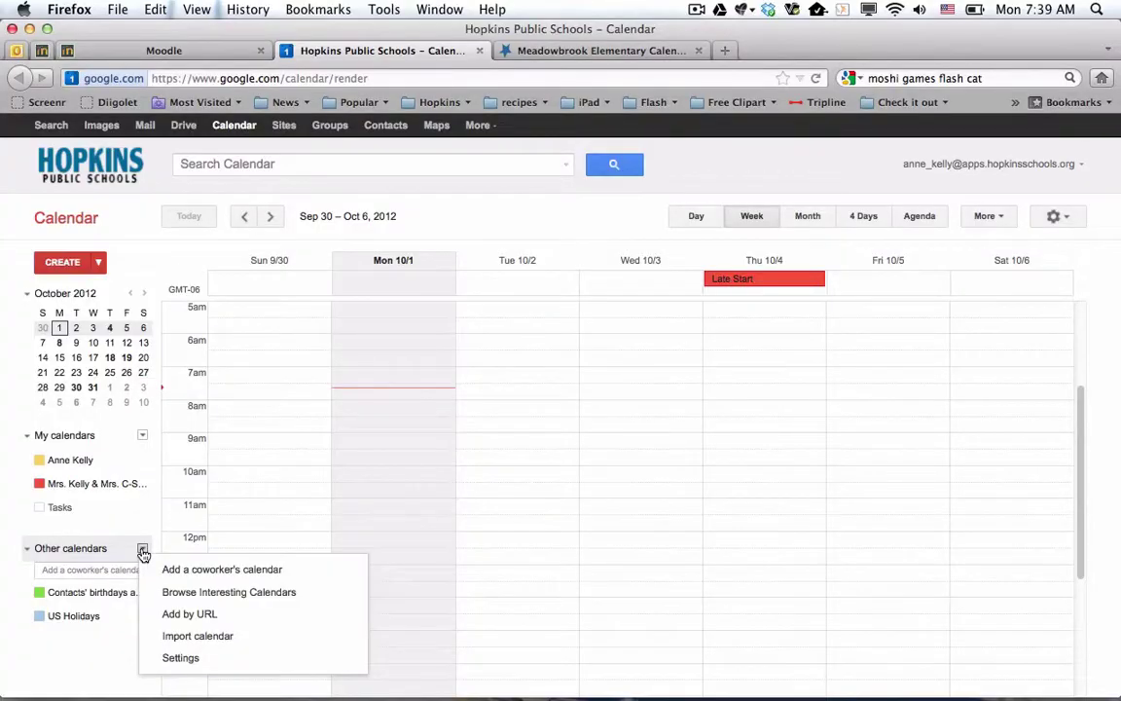
pyautogui.click(173, 614)
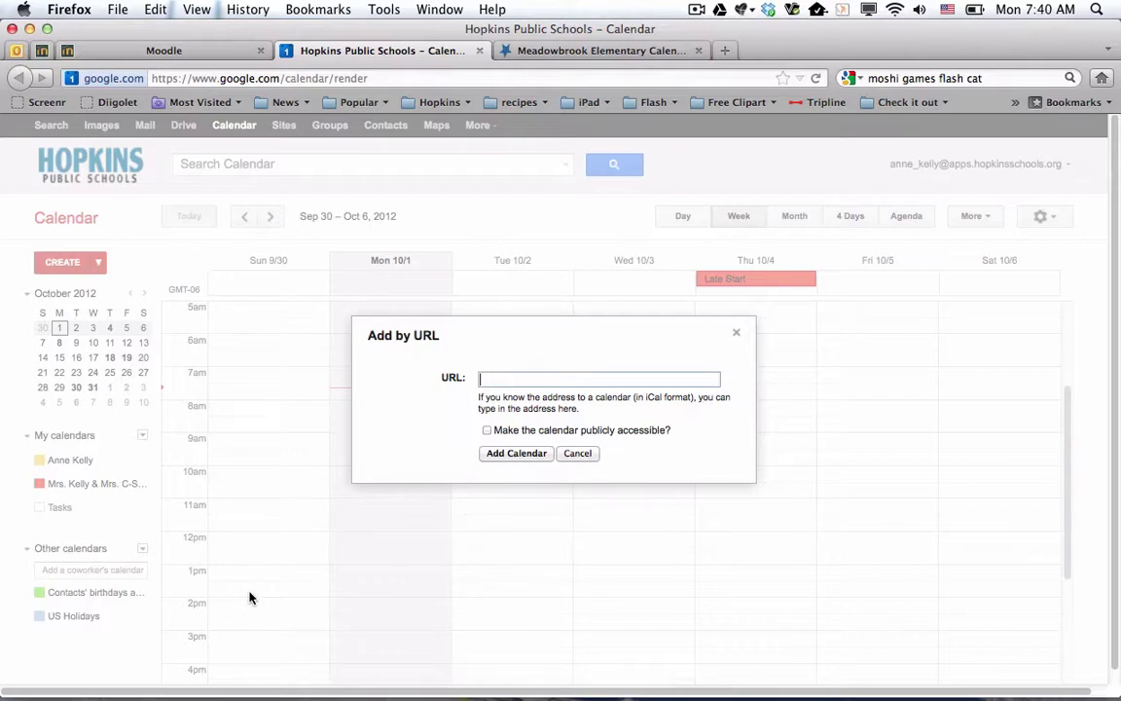
pyautogui.write('webcal://www.hopkinsschools.org/ical/389')
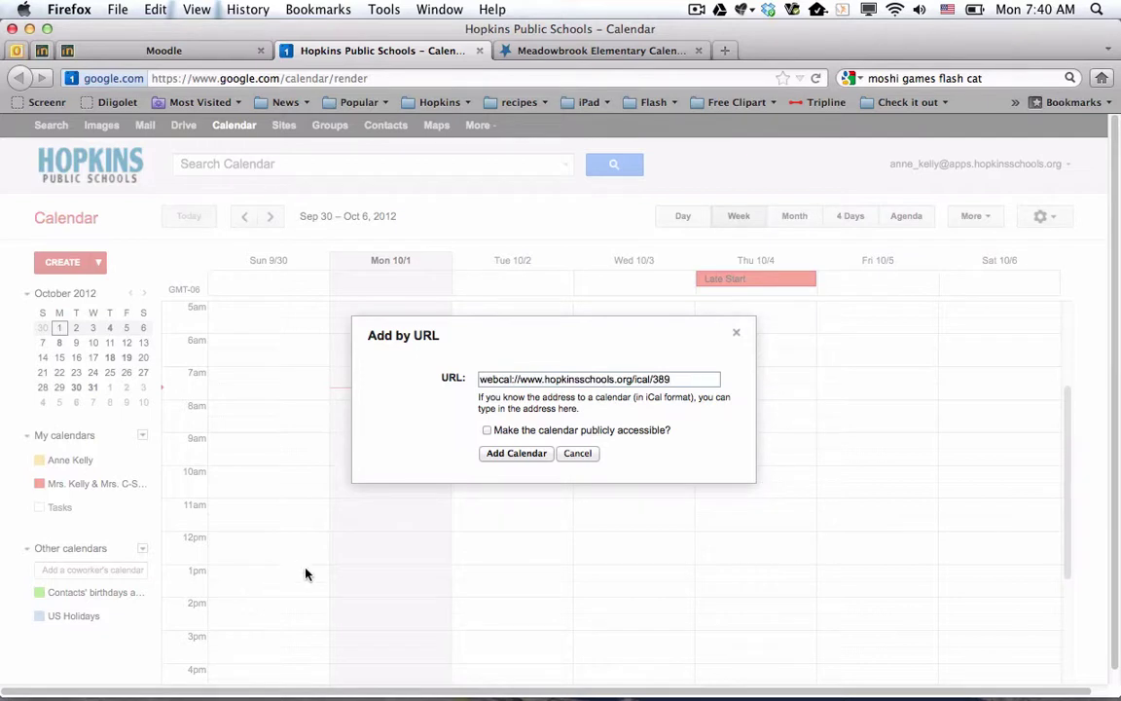
pyautogui.click(494, 456)
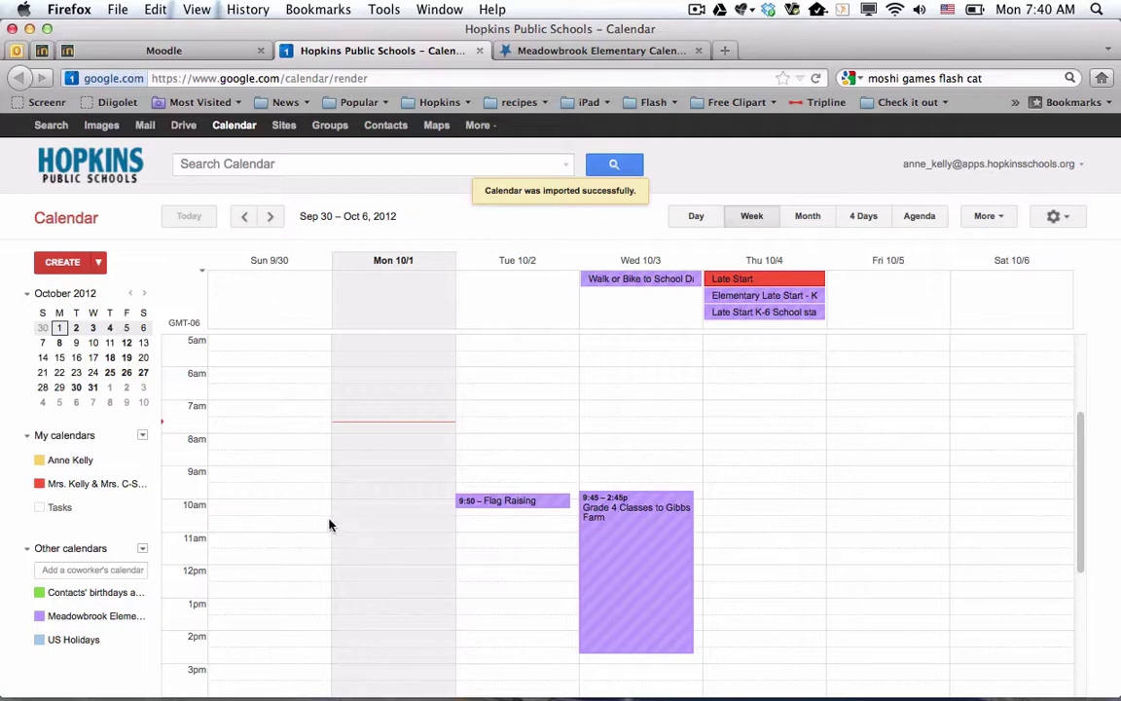
# Return to Moodle's Grade 2 course page to view its classroom calendar
pyautogui.click(184, 44)
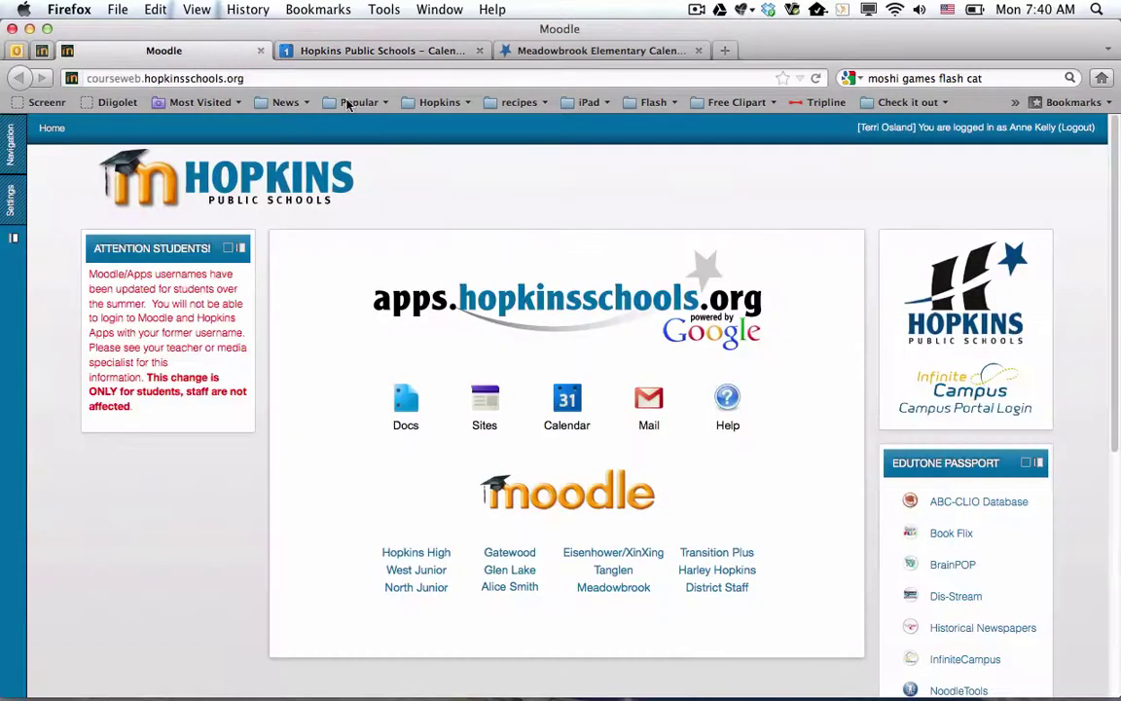
pyautogui.click(41, 51)
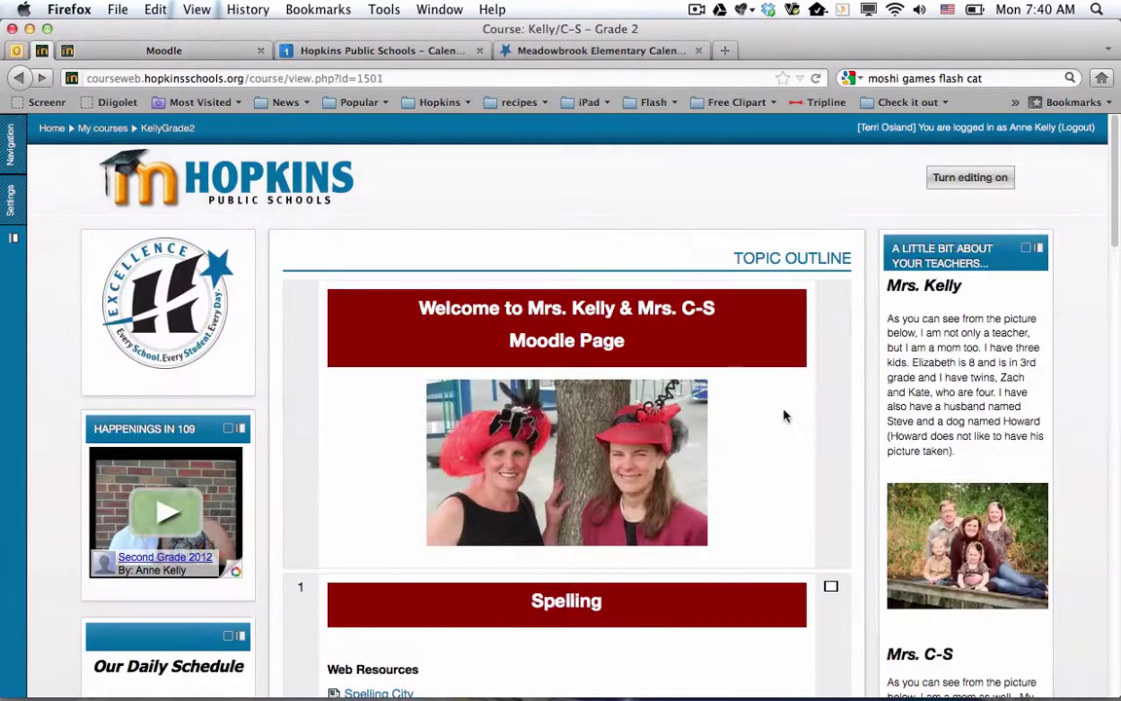
pyautogui.scroll(-15, 784, 416)
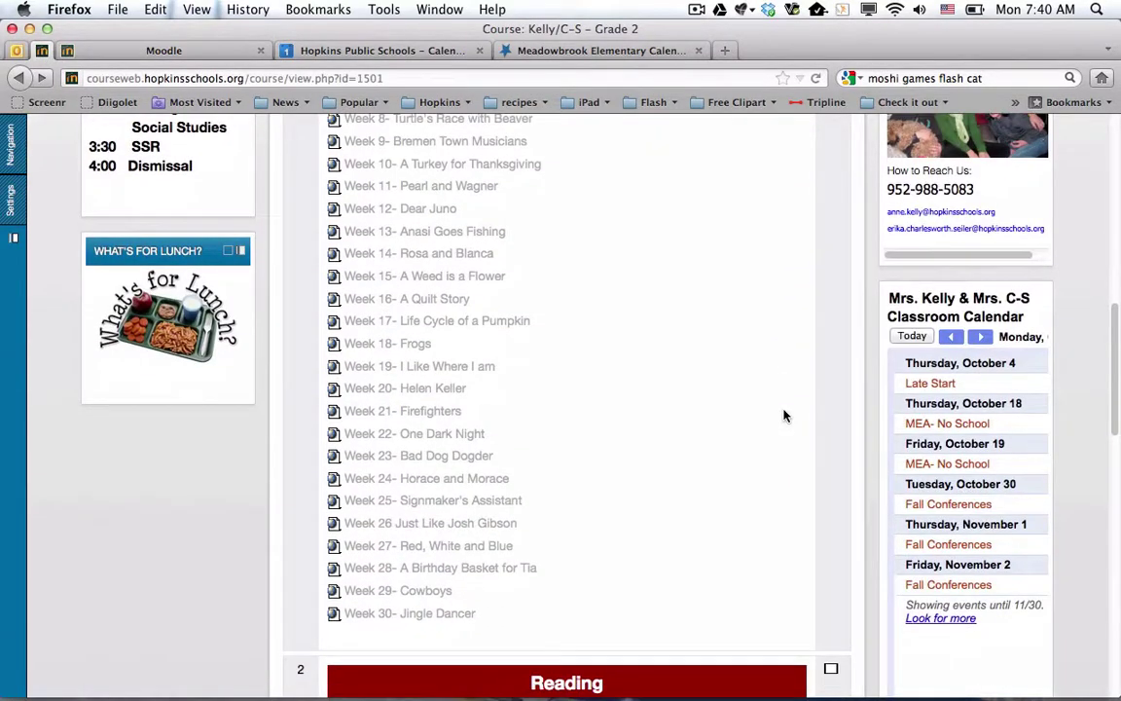
# Back in Google Calendar, open the classroom calendar's dropdown options under My calendars
pyautogui.click(397, 51)
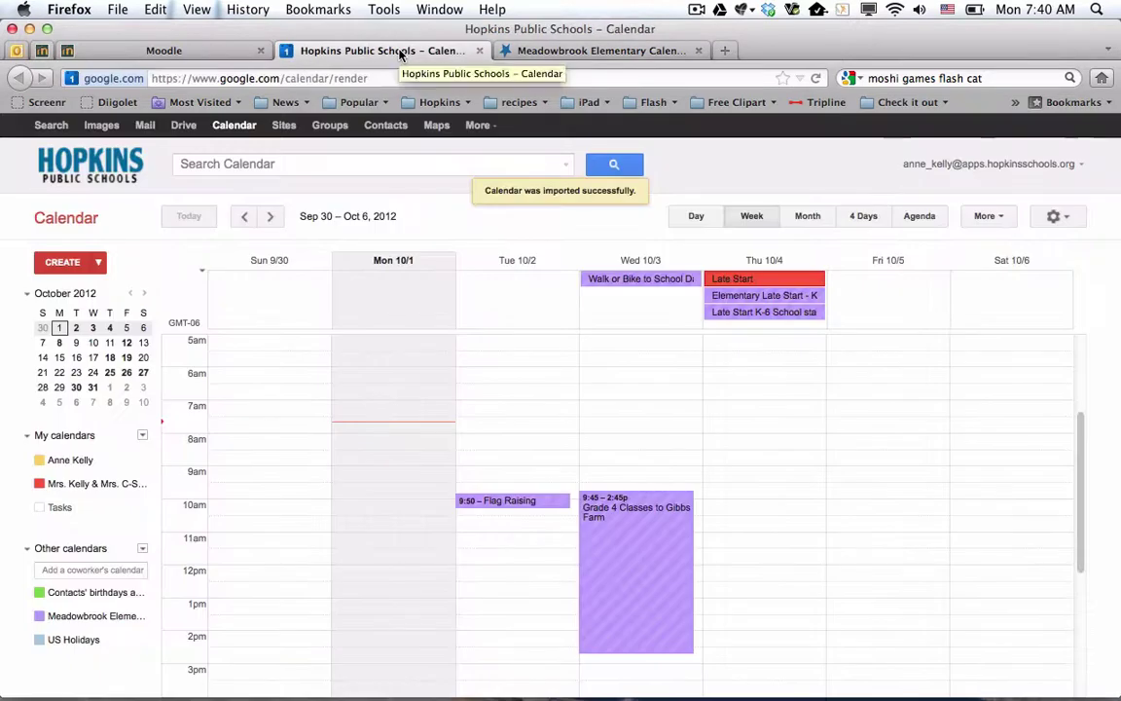
pyautogui.click(129, 503)
pyautogui.click(129, 503)
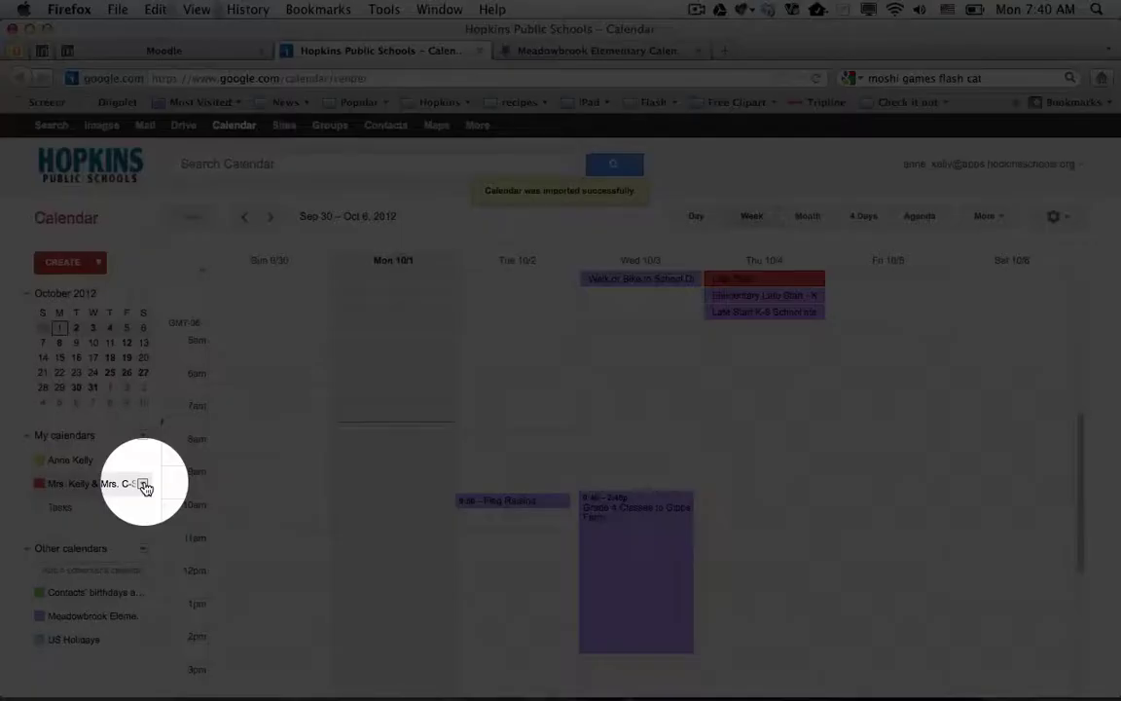
pyautogui.click(143, 485)
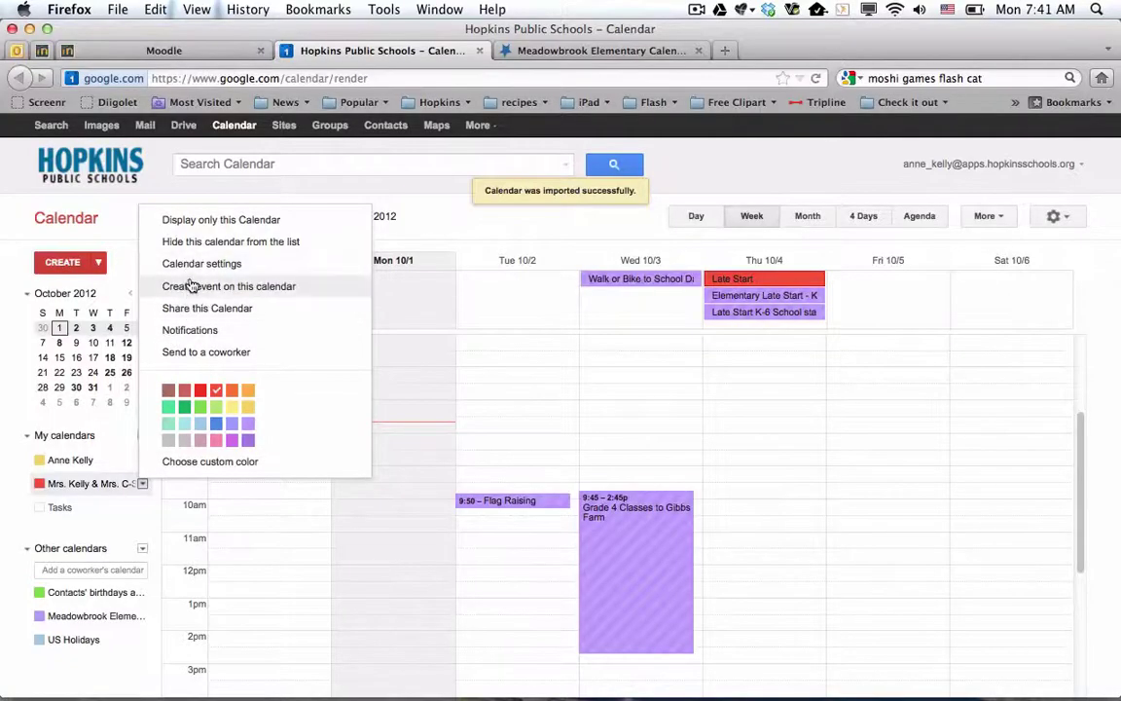
# Open the classroom calendar's embed customizer and set width 175 and height 400 pixels
pyautogui.click(188, 266)
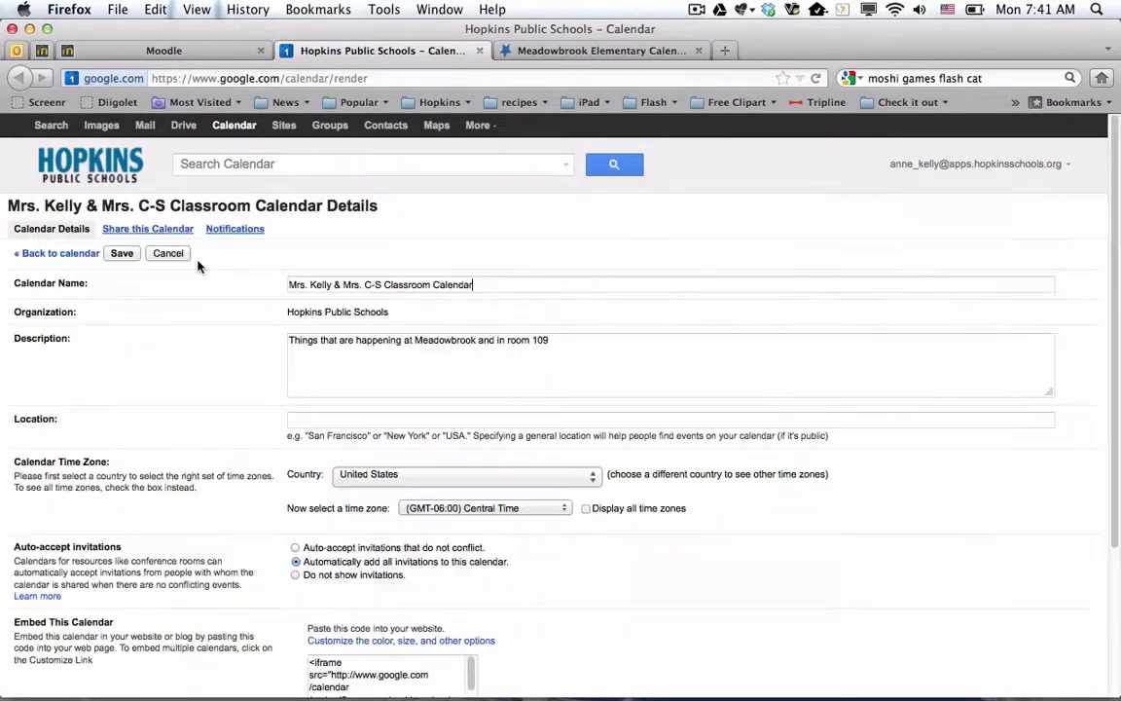
pyautogui.scroll(-5, 417, 464)
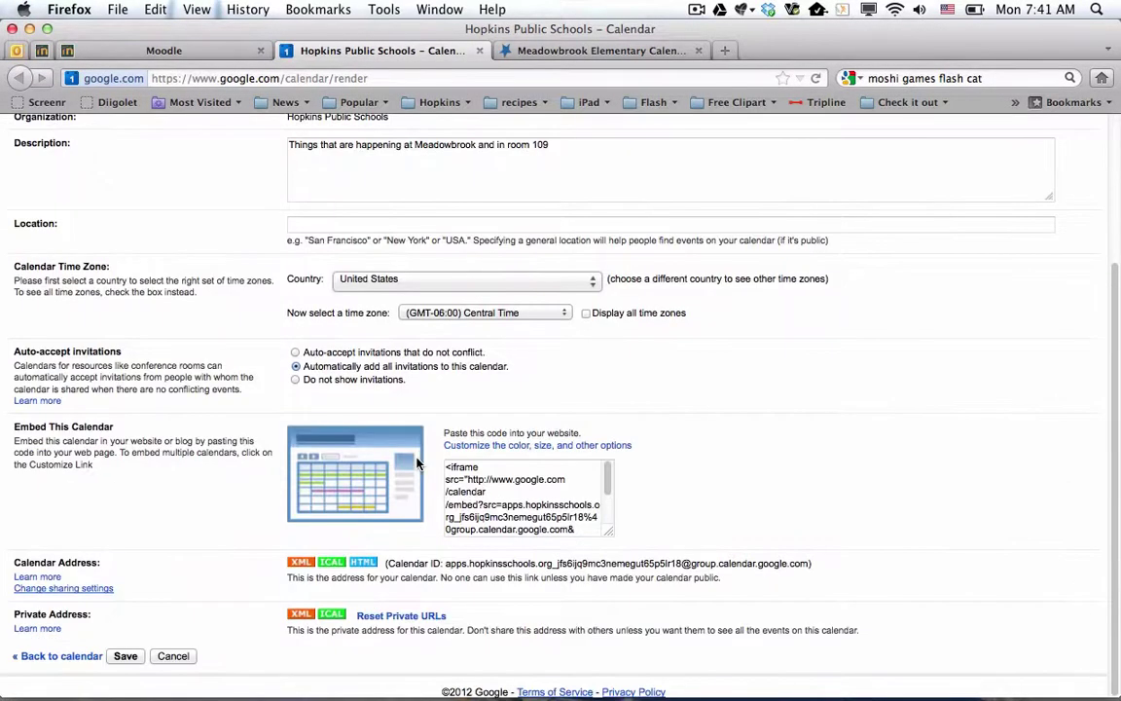
pyautogui.click(532, 447)
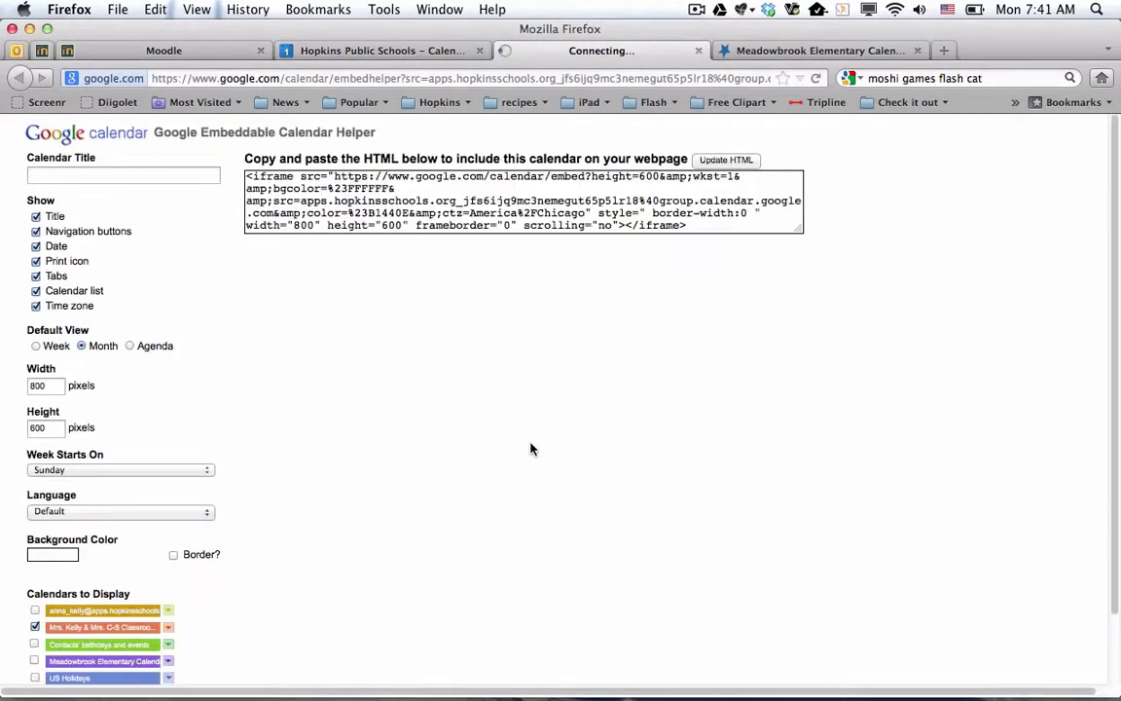
pyautogui.doubleClick(59, 385)
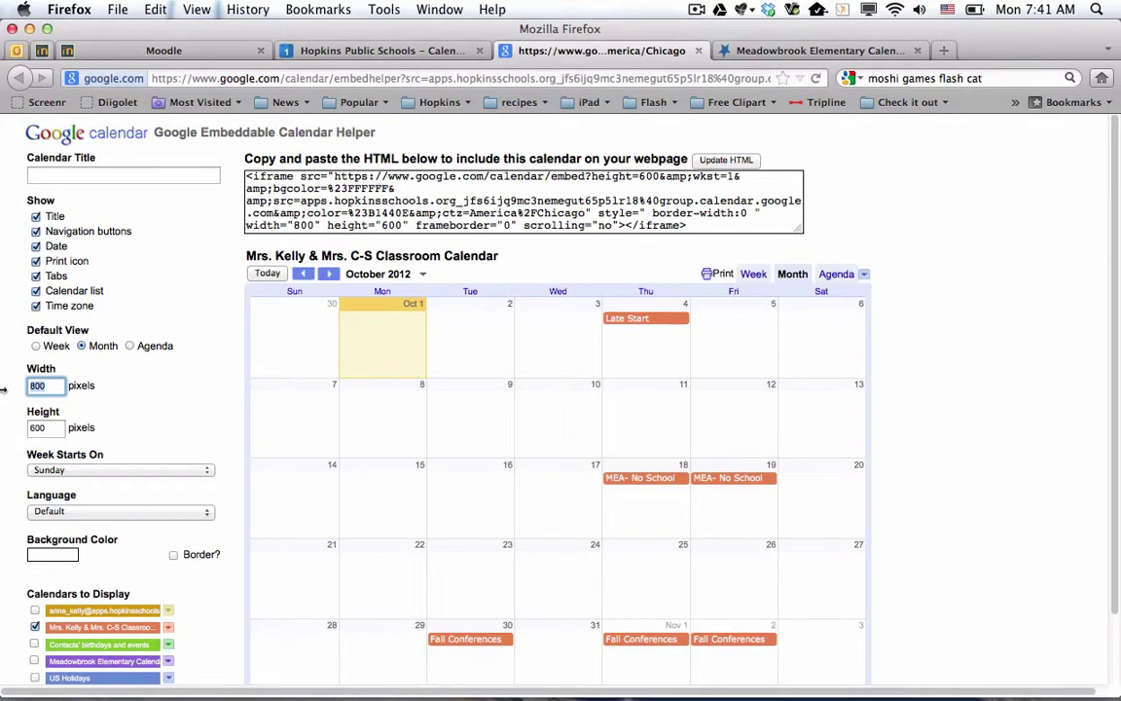
pyautogui.write('175')
pyautogui.press('Tab')
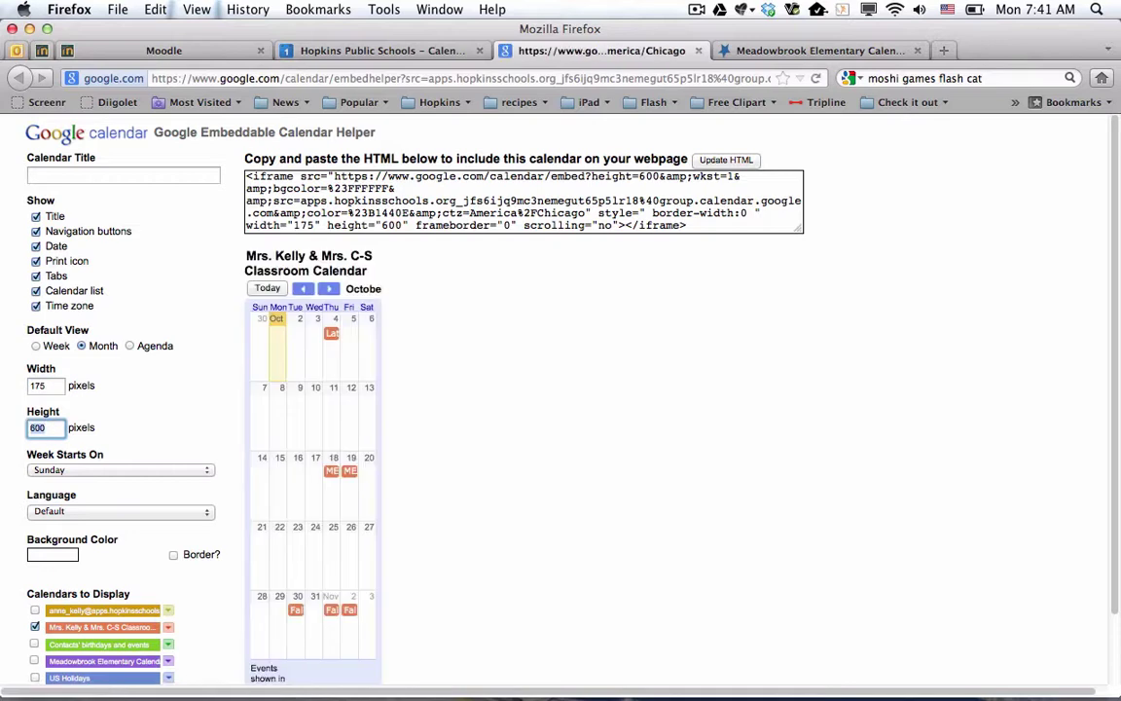
pyautogui.write('400')
pyautogui.press('Tab')
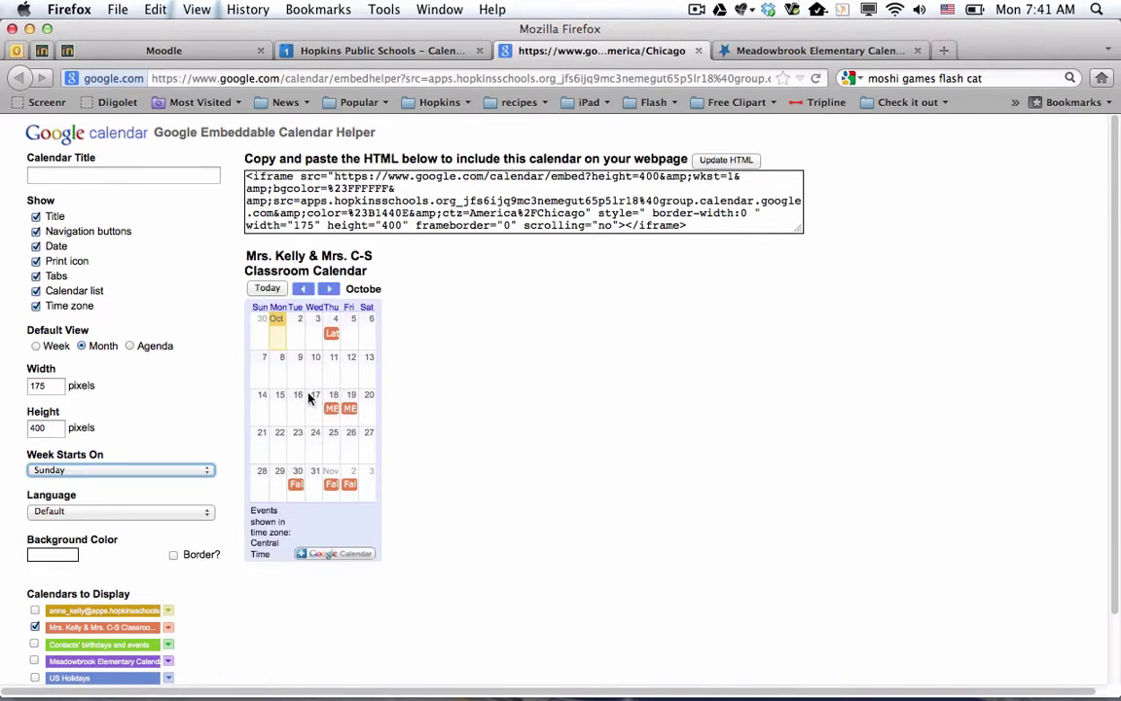
# Set the embed to Agenda view, height 500, width 180, hiding title, print icon and time zone
pyautogui.click(129, 347)
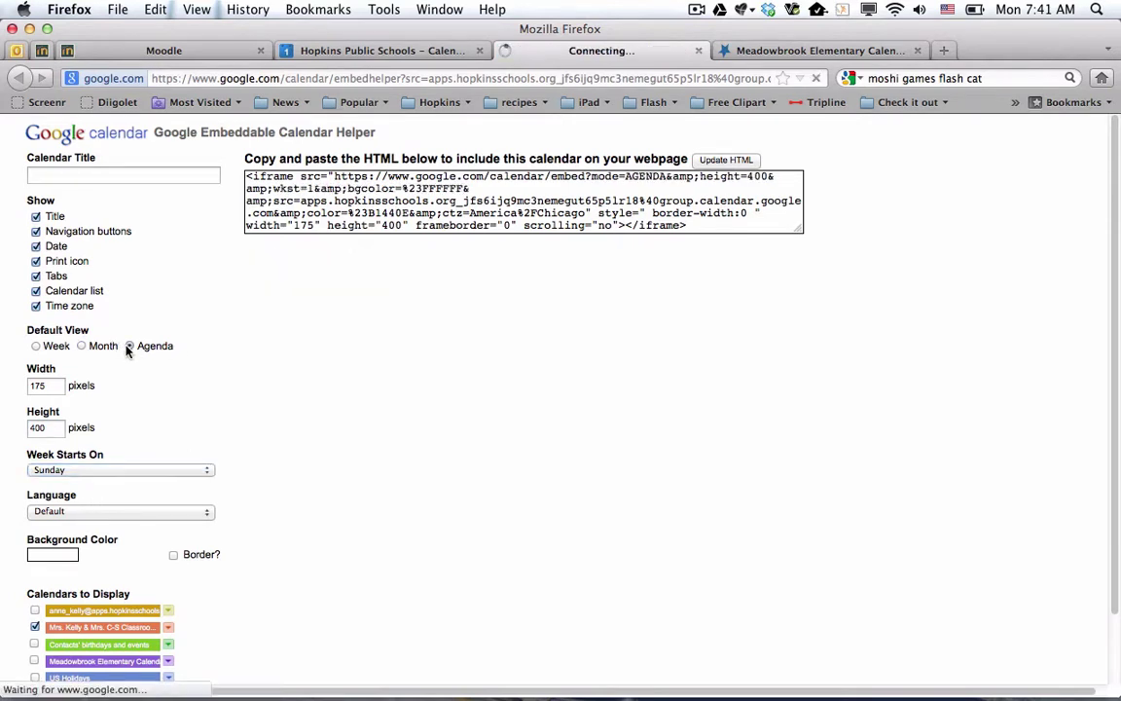
pyautogui.doubleClick(44, 427)
pyautogui.write('500')
pyautogui.press('Tab')
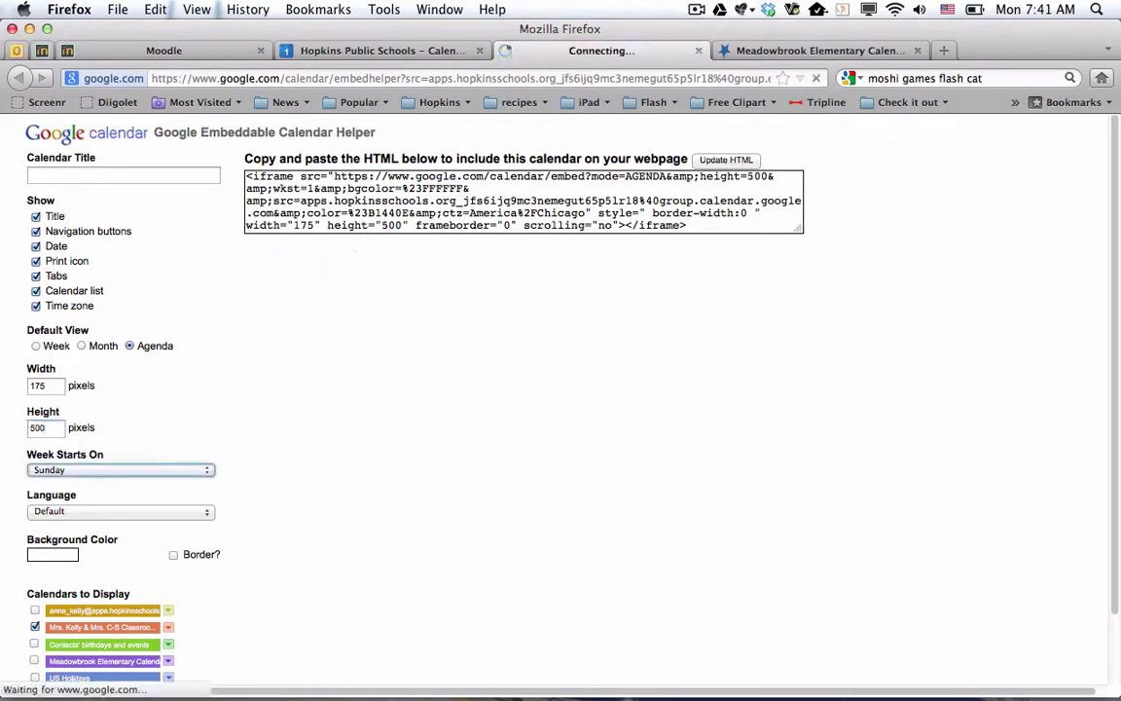
pyautogui.click(35, 218)
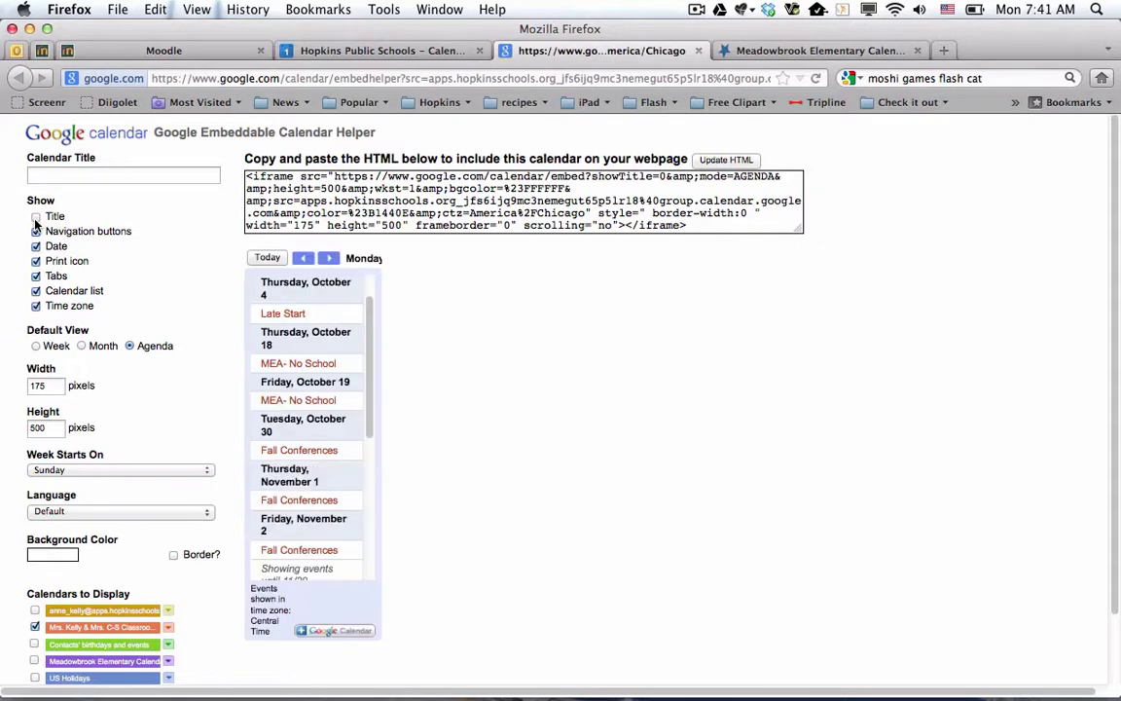
pyautogui.doubleClick(39, 385)
pyautogui.write('180')
pyautogui.press('Tab')
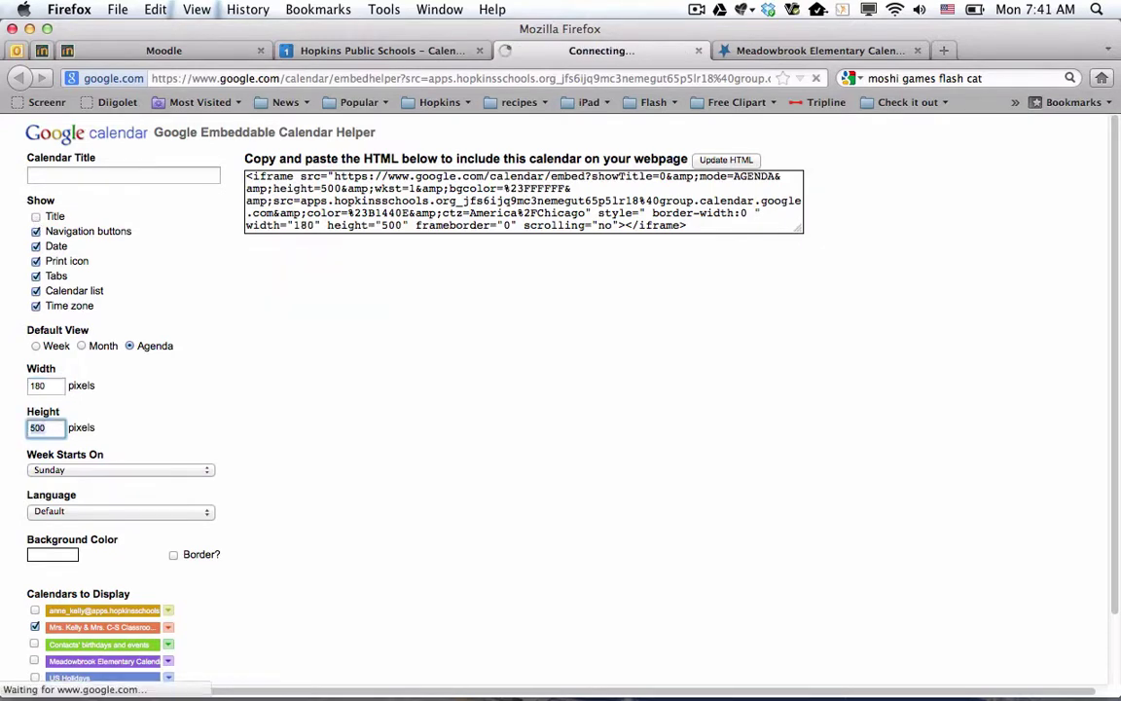
pyautogui.click(36, 261)
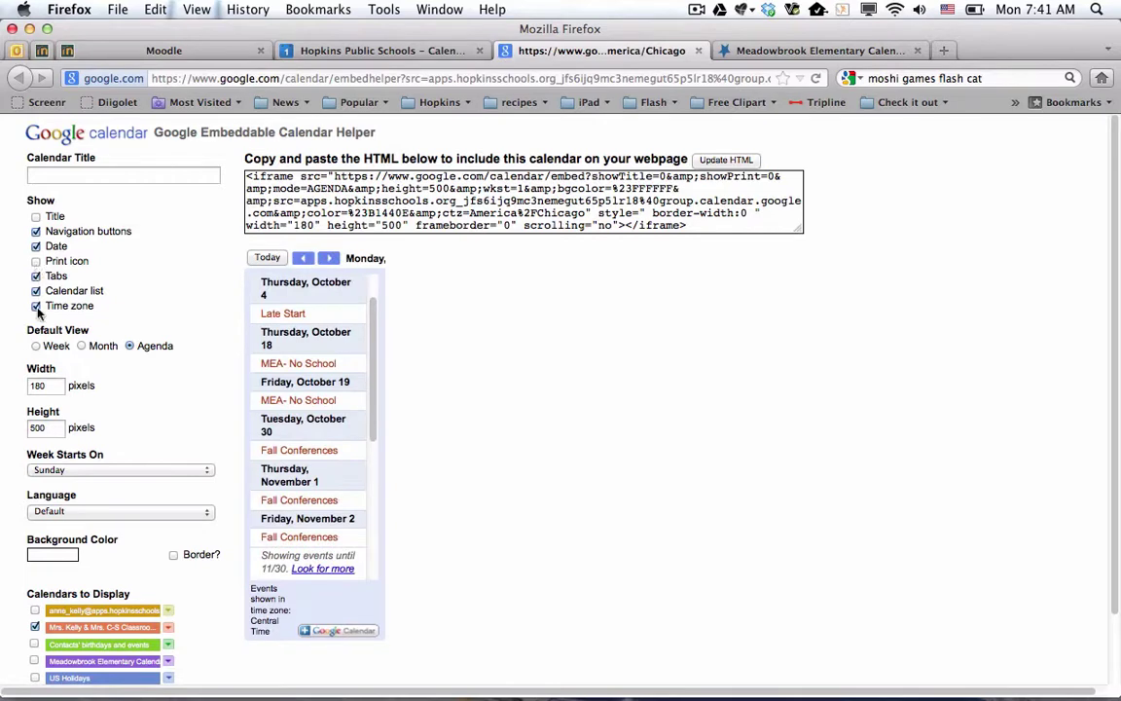
pyautogui.click(35, 306)
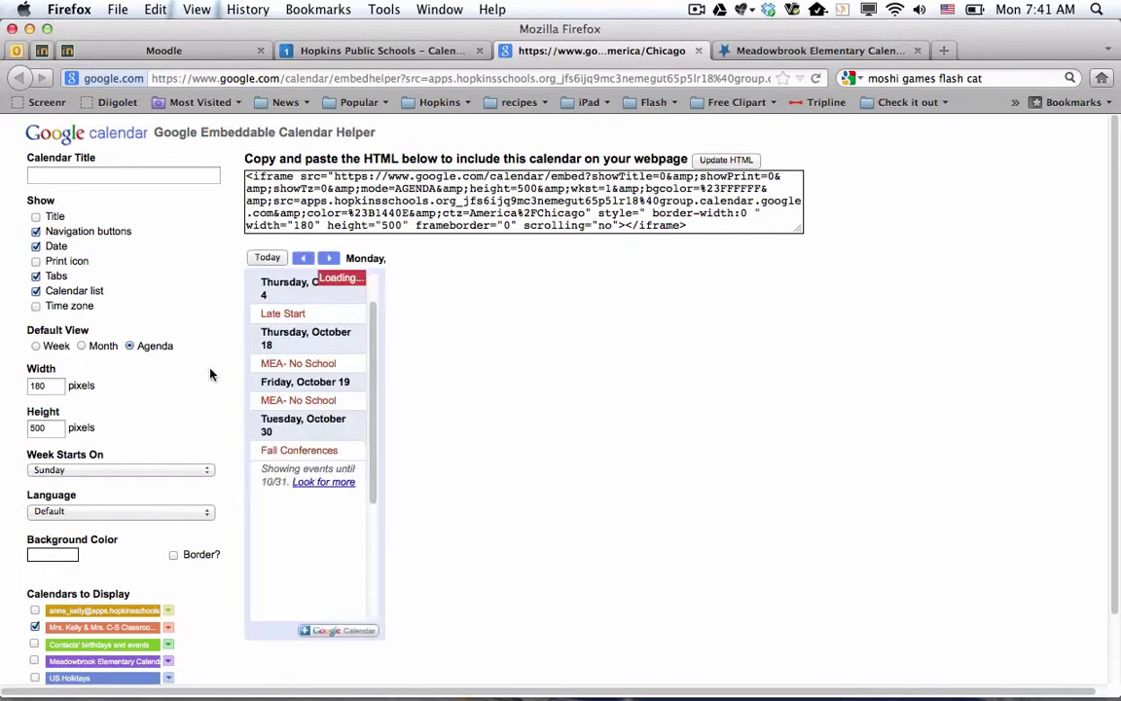
pyautogui.scroll(-3, 223, 379)
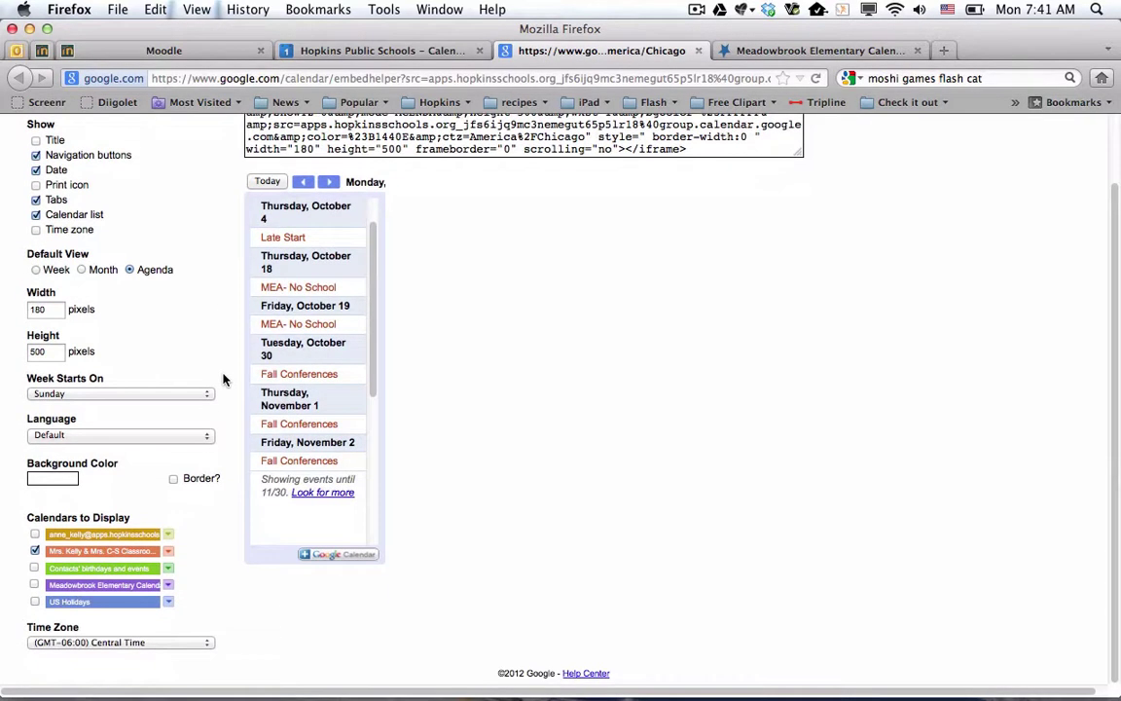
# Check Meadowbrook Elementary under Calendars to Display, update the HTML, and select the embed code
pyautogui.click(34, 585)
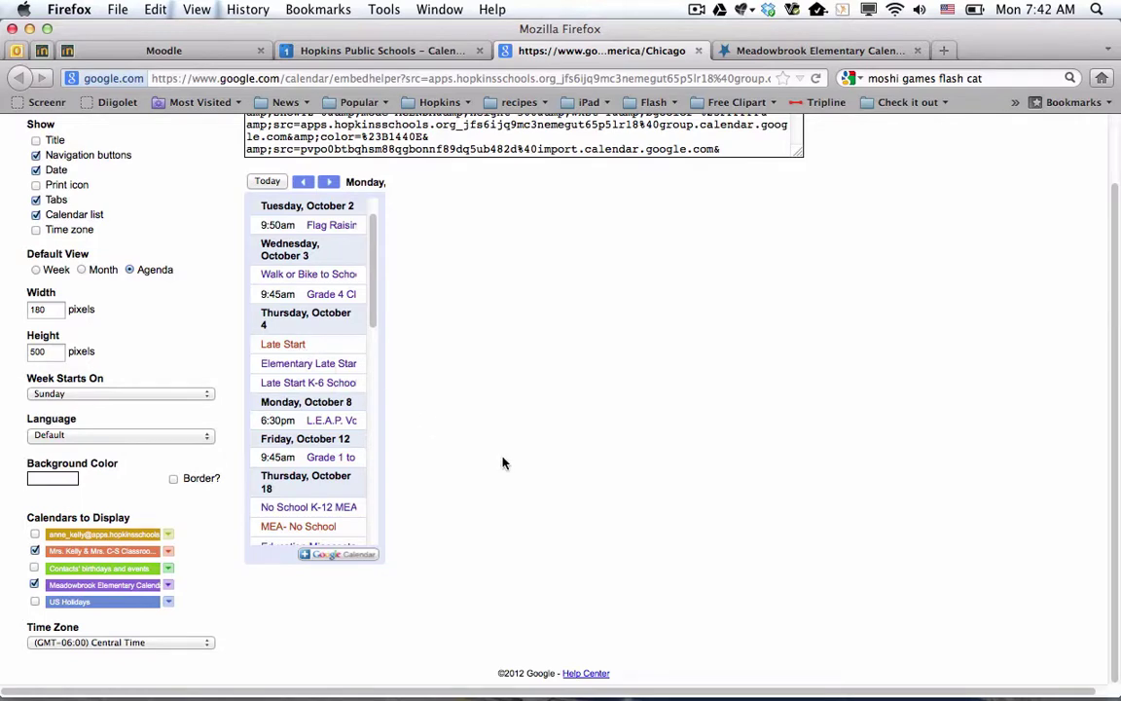
pyautogui.scroll(3, 503, 463)
pyautogui.scroll(-3, 503, 463)
pyautogui.scroll(3, 503, 463)
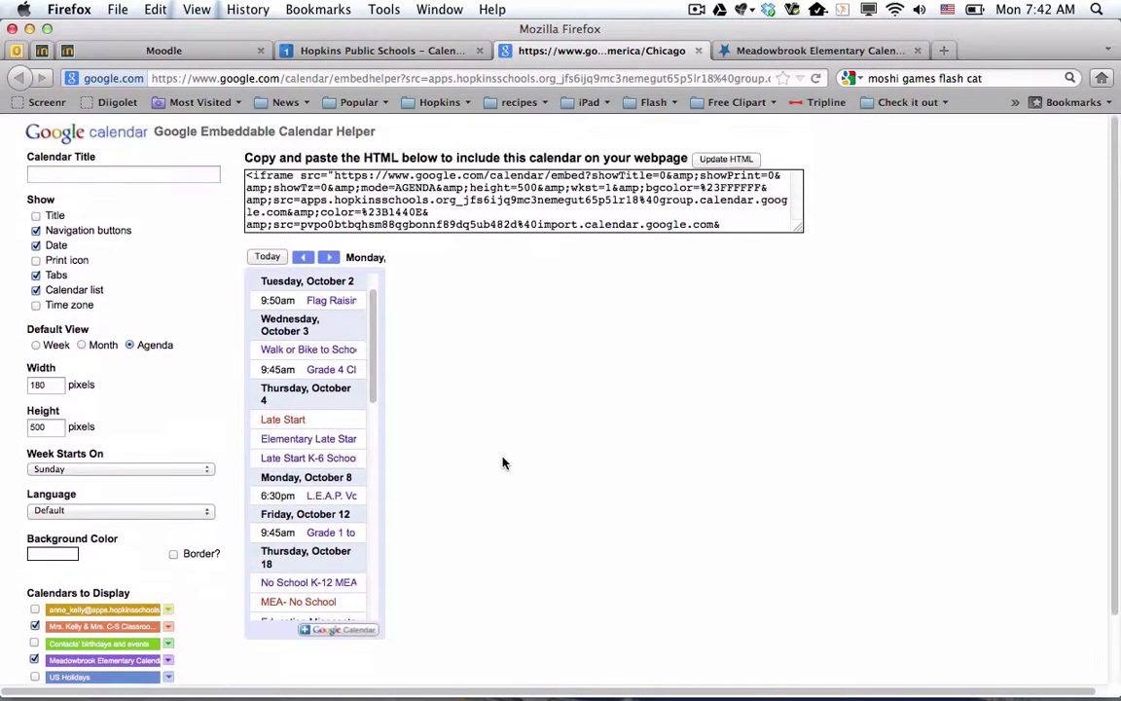
pyautogui.click(725, 160)
pyautogui.moveTo(721, 224); pyautogui.dragTo(474, 115)
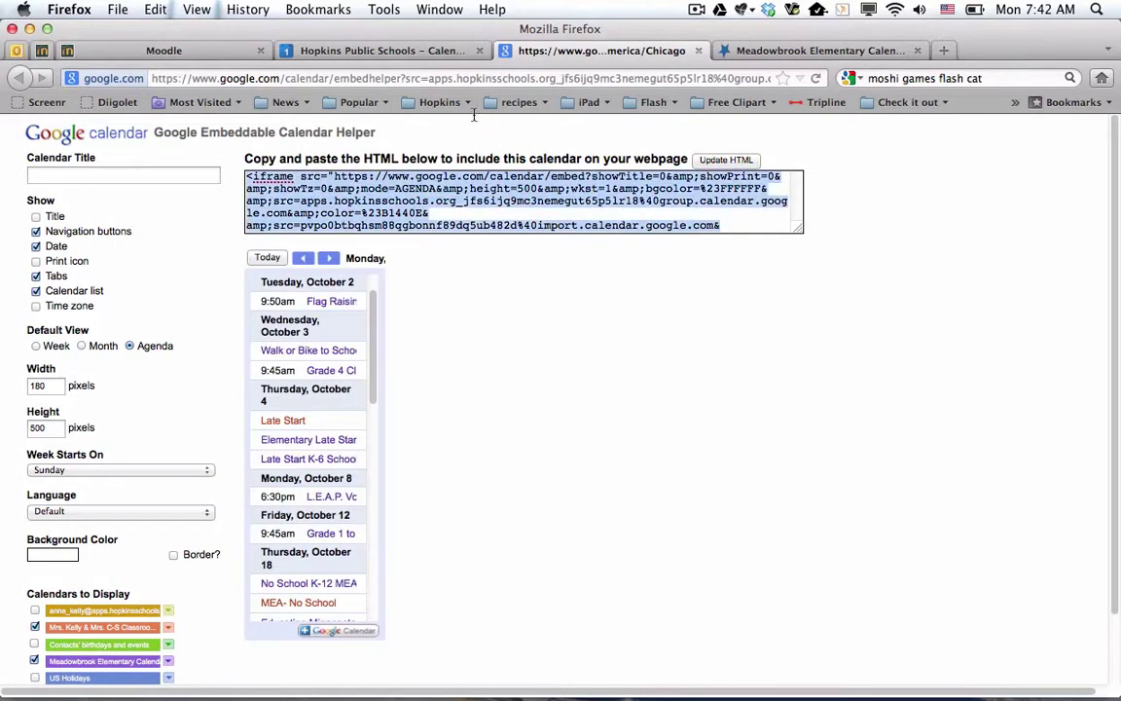
# Turn editing on for the Grade 2 course page and open the calendar block's configuration
pyautogui.click(42, 52)
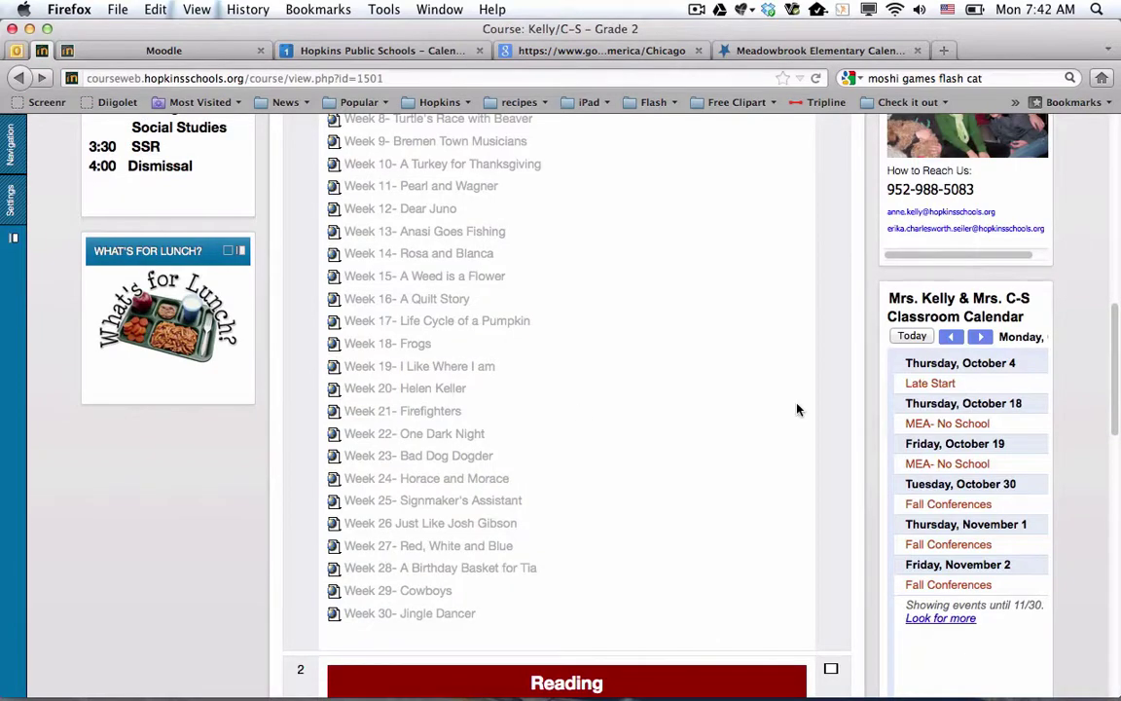
pyautogui.scroll(-3, 796, 408)
pyautogui.scroll(10, 796, 409)
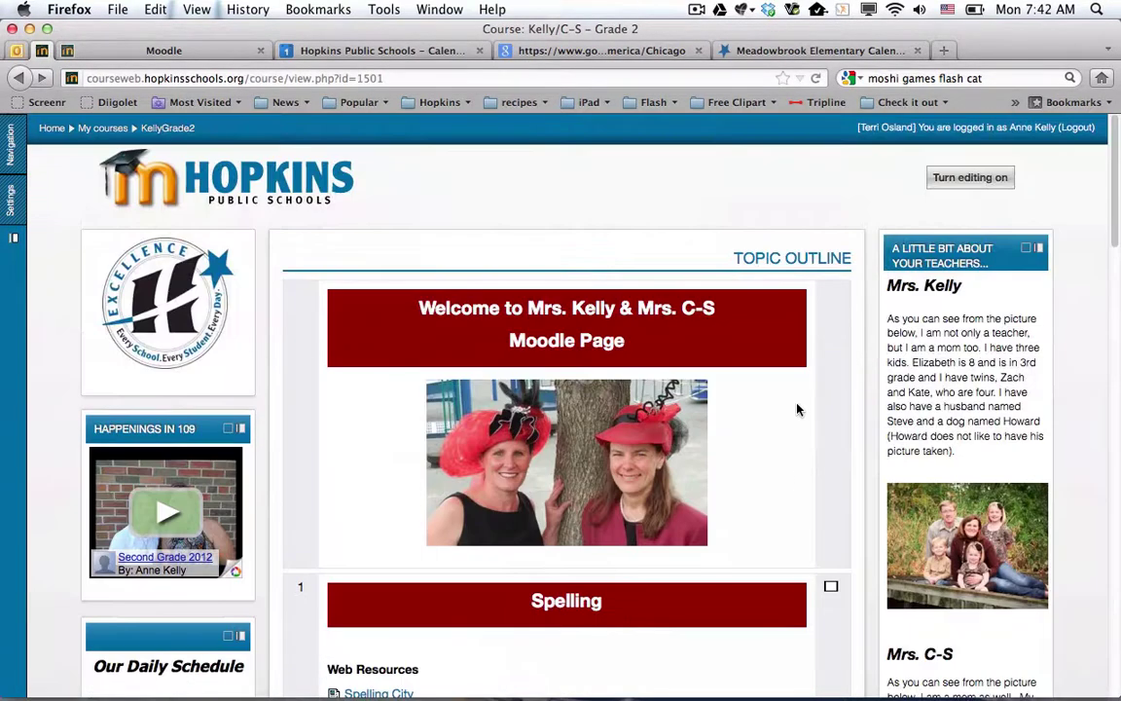
pyautogui.click(934, 177)
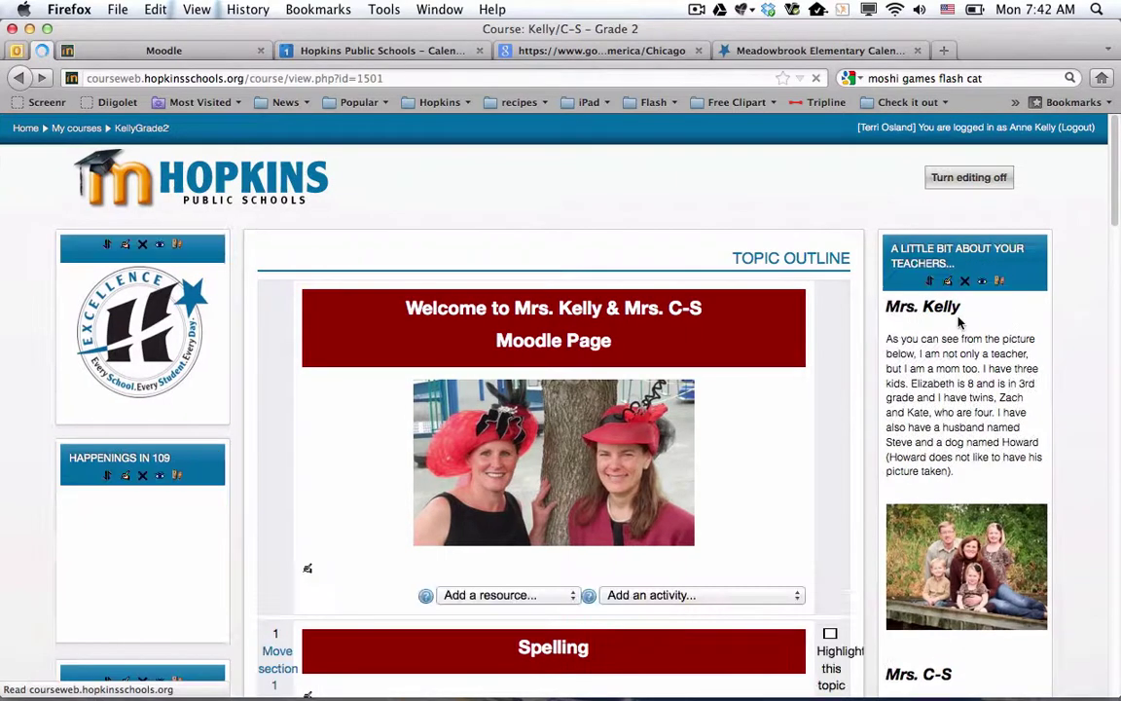
pyautogui.scroll(-5, 959, 318)
pyautogui.scroll(-10, 958, 318)
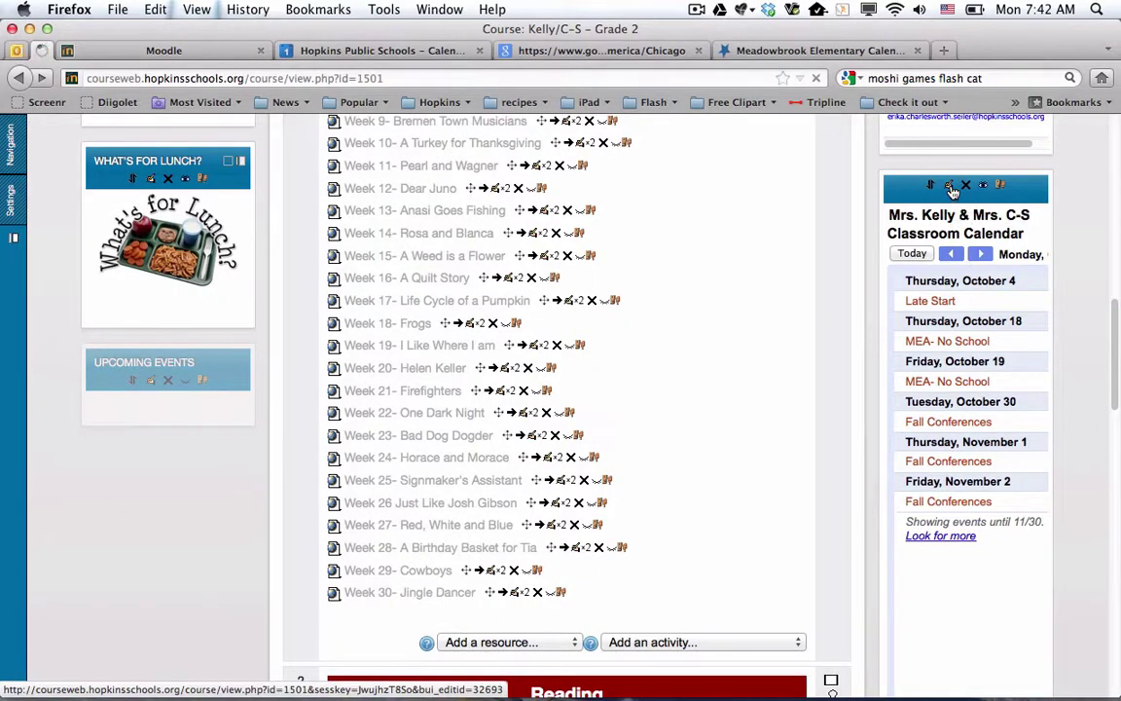
pyautogui.click(951, 188)
pyautogui.scroll(-3, 934, 290)
pyautogui.scroll(2, 935, 290)
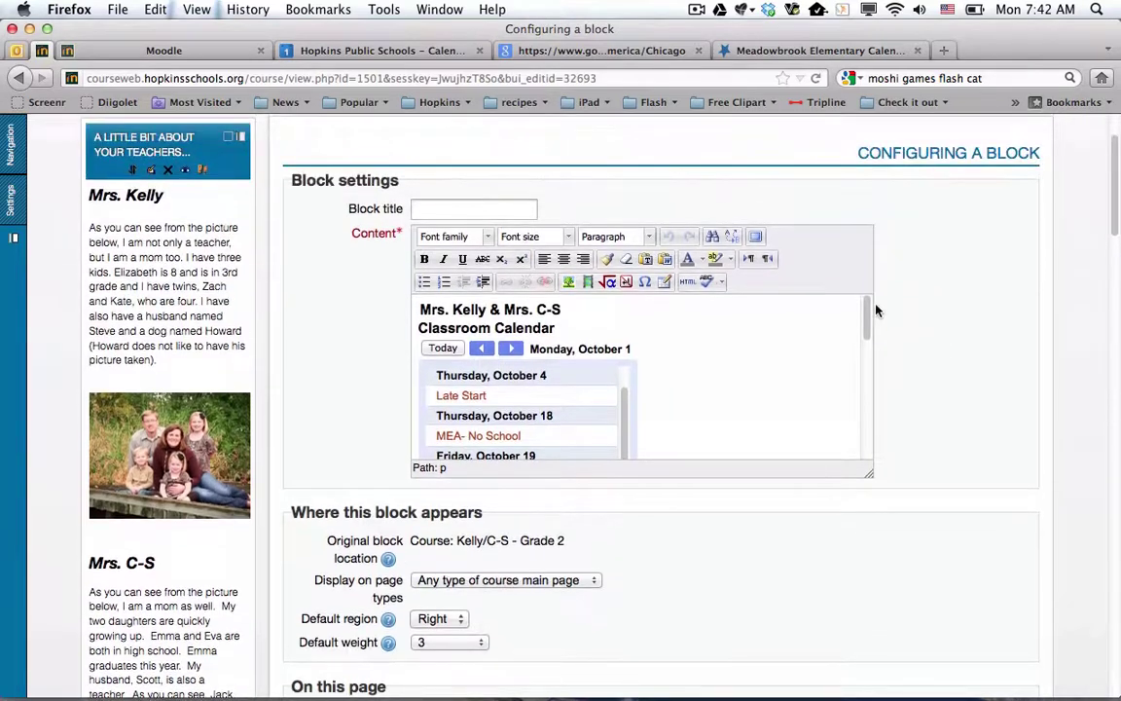
# In the block's HTML source, replace the old iframe with the pasted new embed code
pyautogui.click(687, 283)
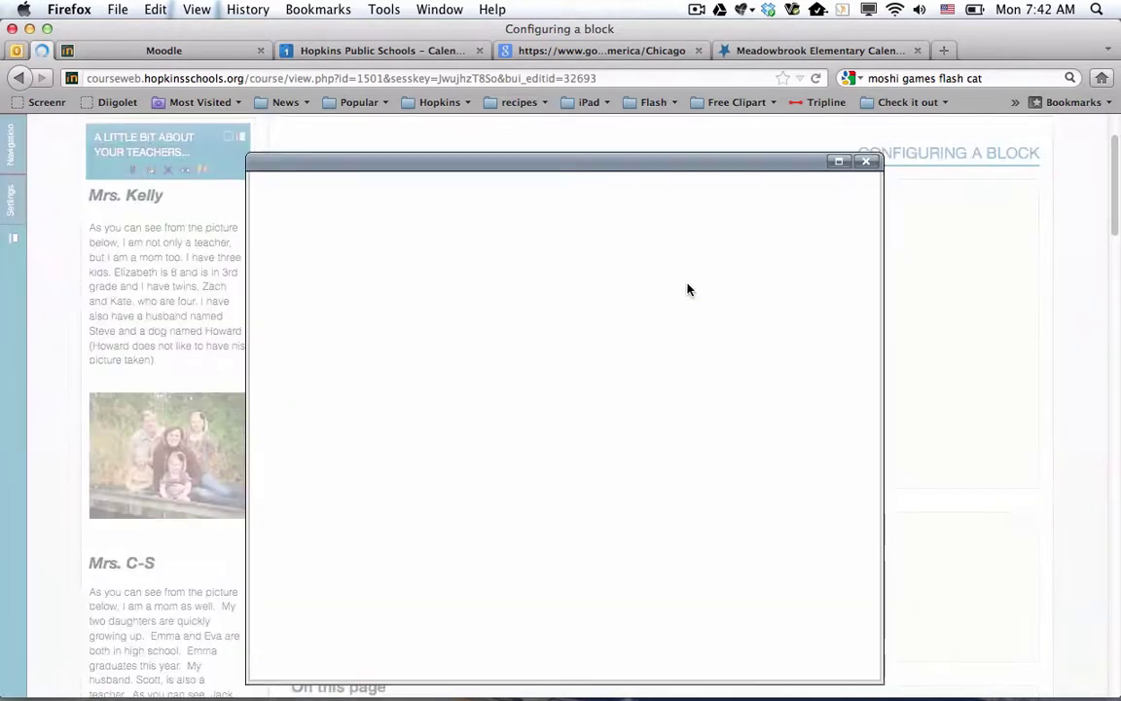
pyautogui.moveTo(688, 285); pyautogui.dragTo(287, 104)
pyautogui.press('BackSpace')
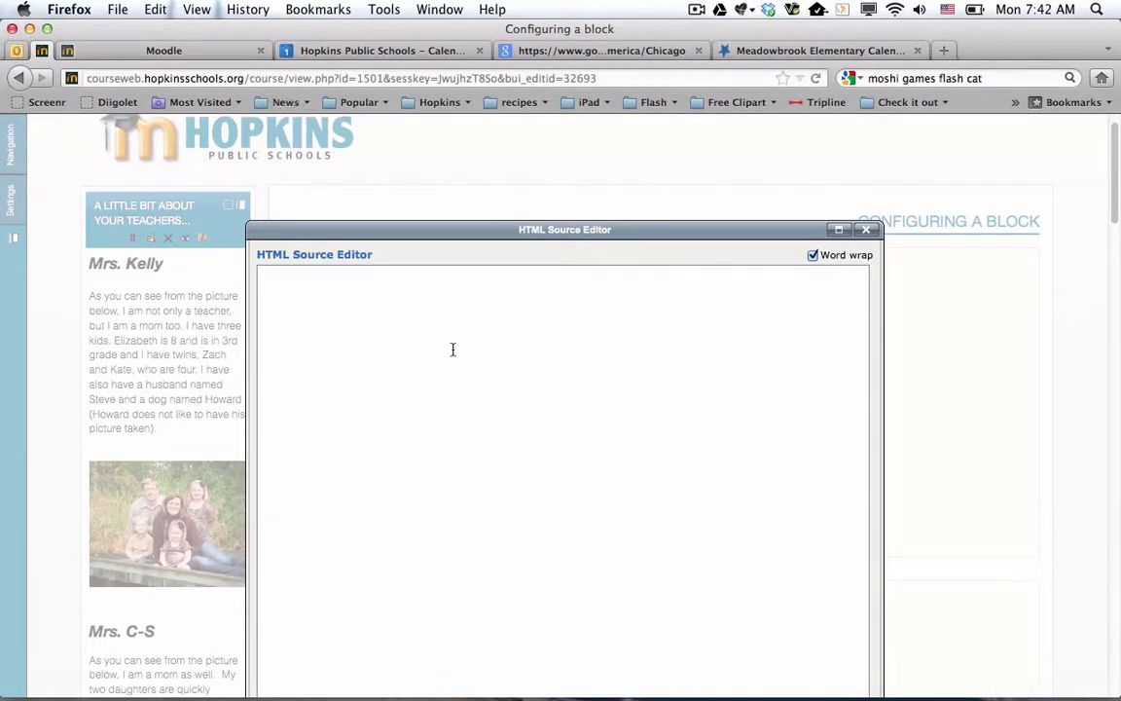
pyautogui.scroll(-2, 601, 333)
pyautogui.write('<iframe src="https://www.google.com/calendar/embed?showTitle=0&amp;showPrint=0&amp;showTz=0&amp;mode=AGENDA&amp;height=500&amp;wkst=1&amp;bgcolor=%23FFFFFF&amp;src=apps.hopkinsschools.org_jfs6ijq9mc3nemegut65p51r18%40group.calendar.google.com&amp;color=%23B1440E&amp;src=pvpo0btbqhsm88qgbonnf89dq5ub482d%40import.calendar.google.com&amp;color=%235229A3&amp;ctz=America%2FChicago" style=" border-width:0 " width="180" height="500" frameborder="0" scrolling="no"></iframe>')
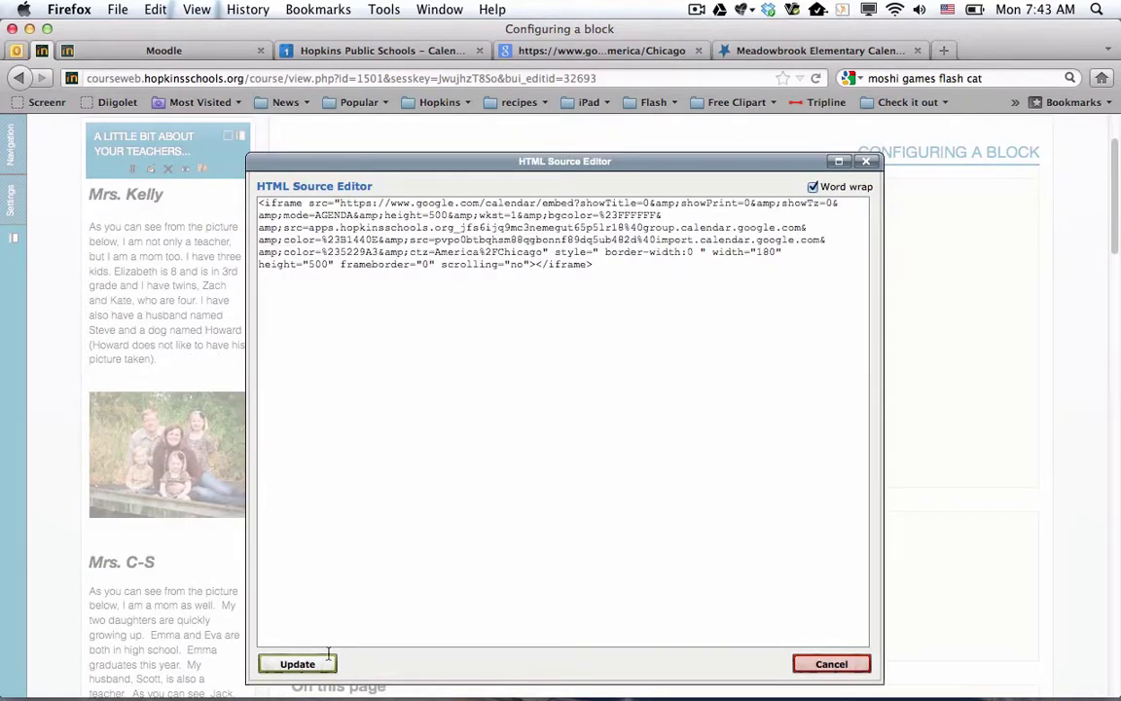
pyautogui.click(293, 663)
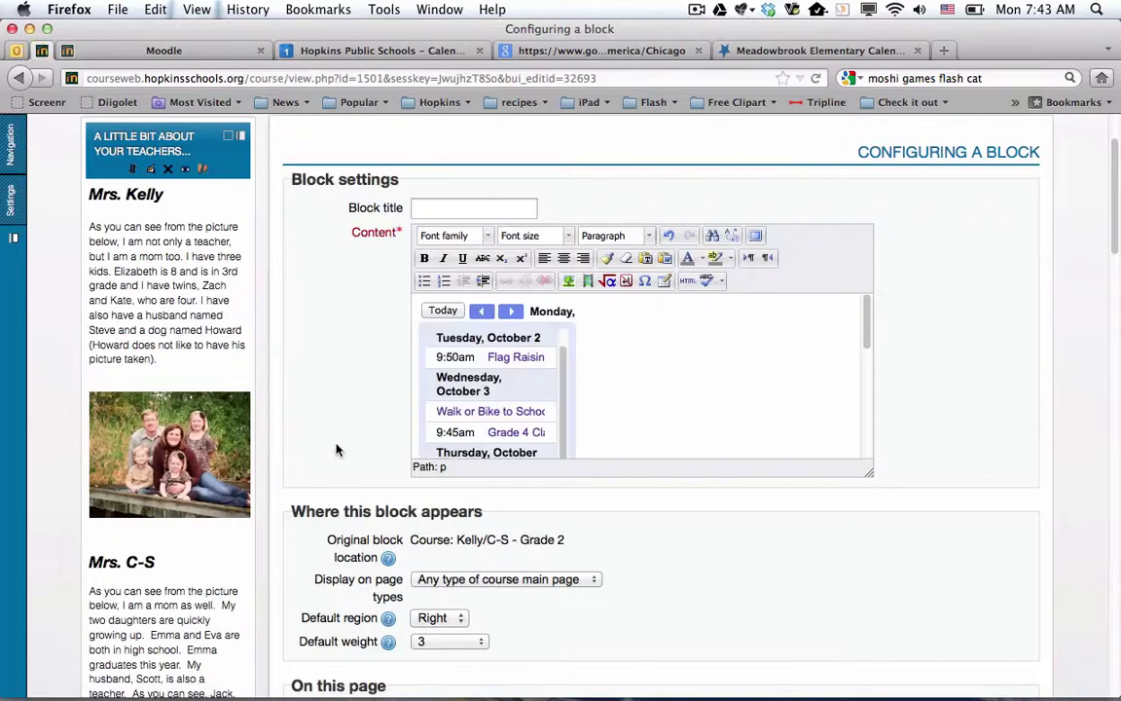
# Save the block changes and scroll the course page to check the combined agenda
pyautogui.scroll(-5, 337, 450)
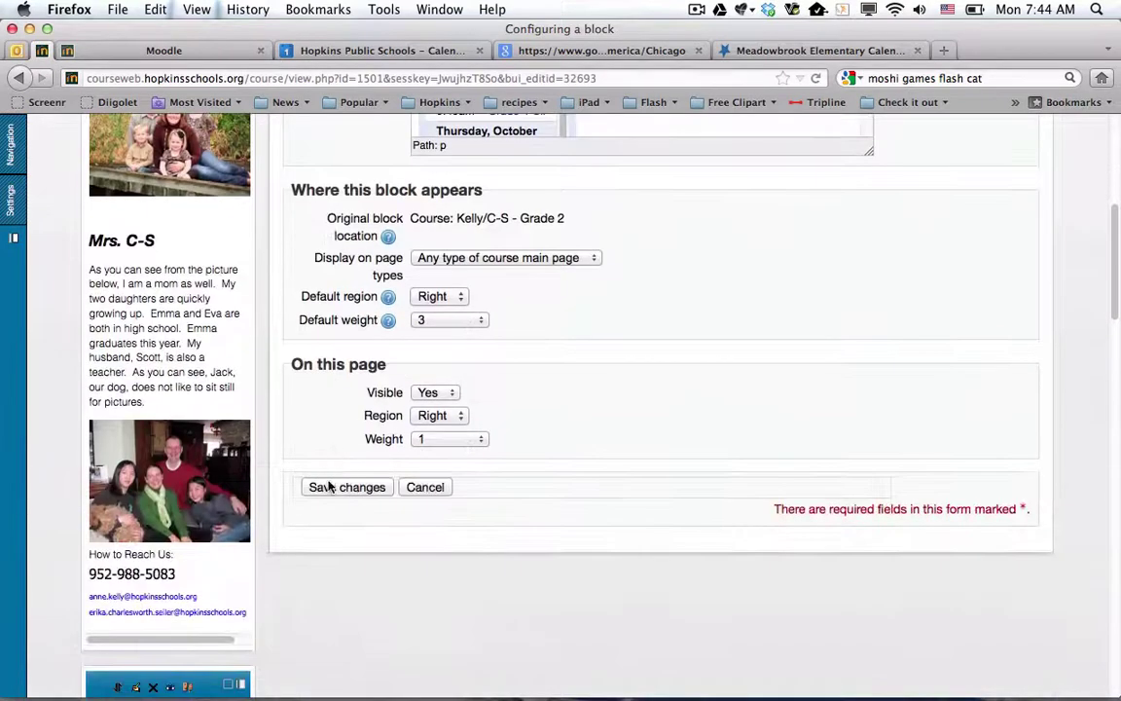
pyautogui.click(333, 490)
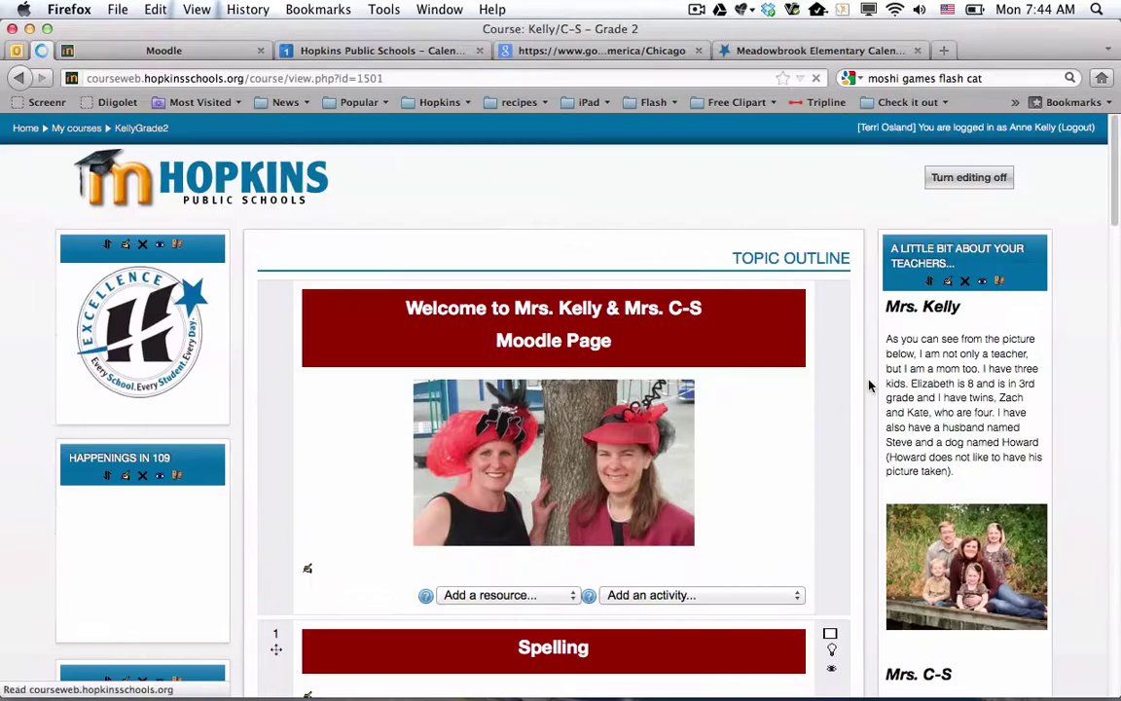
pyautogui.scroll(-5, 868, 384)
pyautogui.scroll(-10, 869, 386)
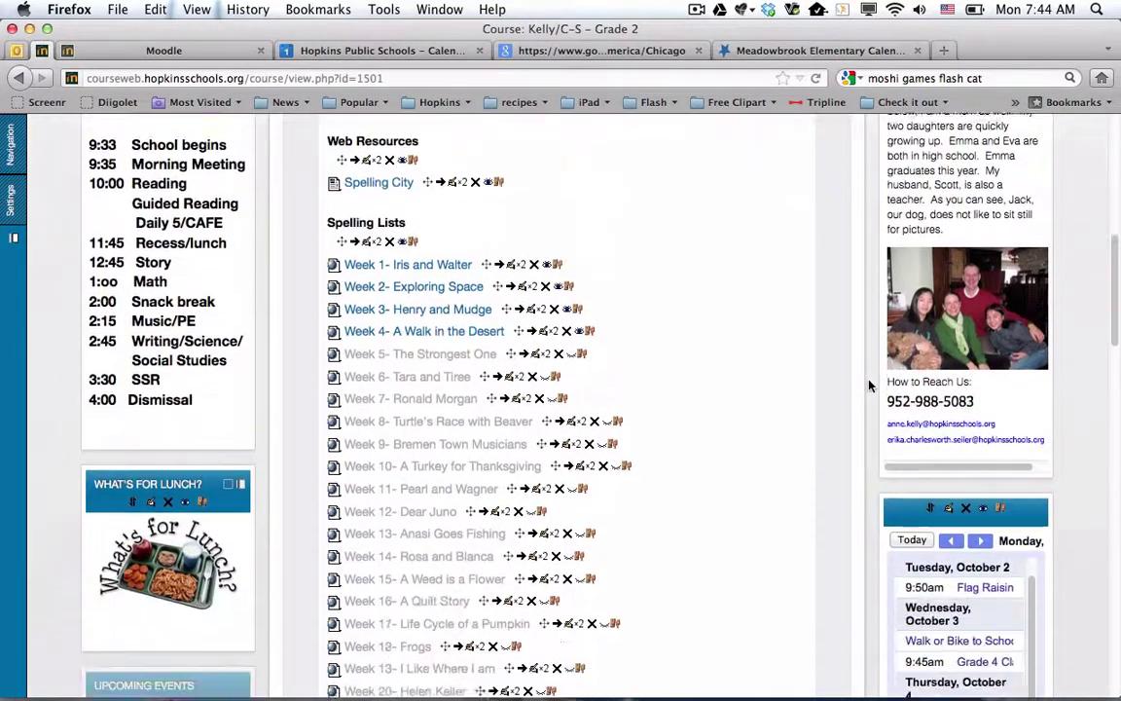
pyautogui.scroll(-1, 869, 386)
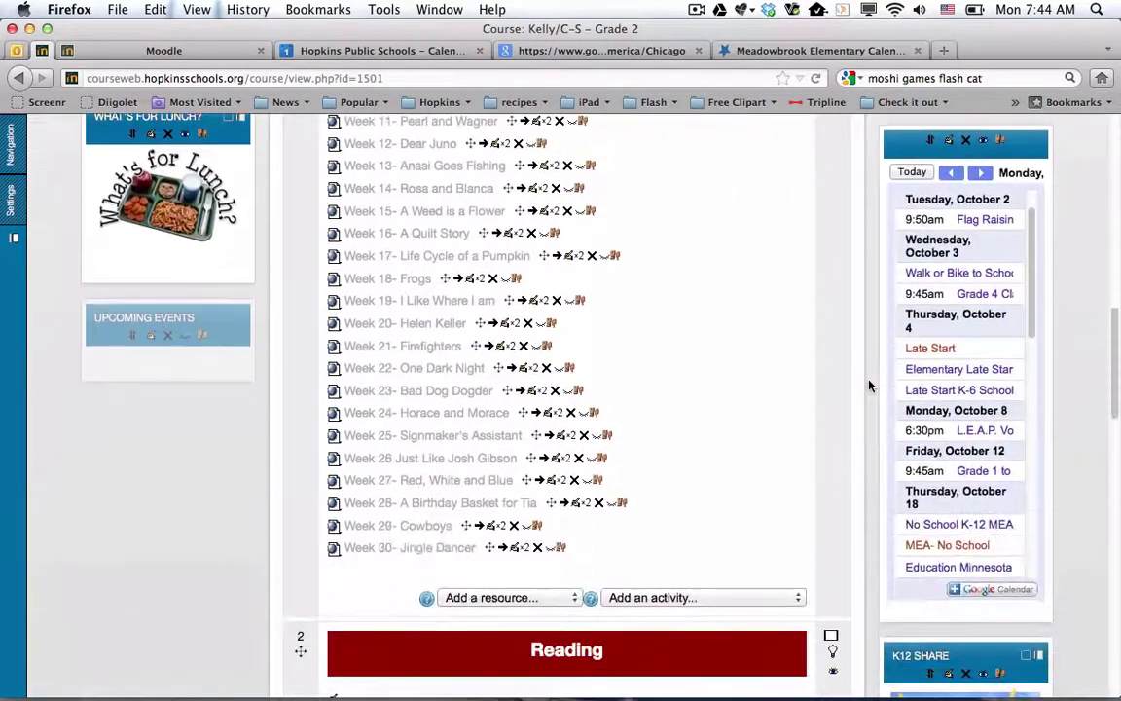